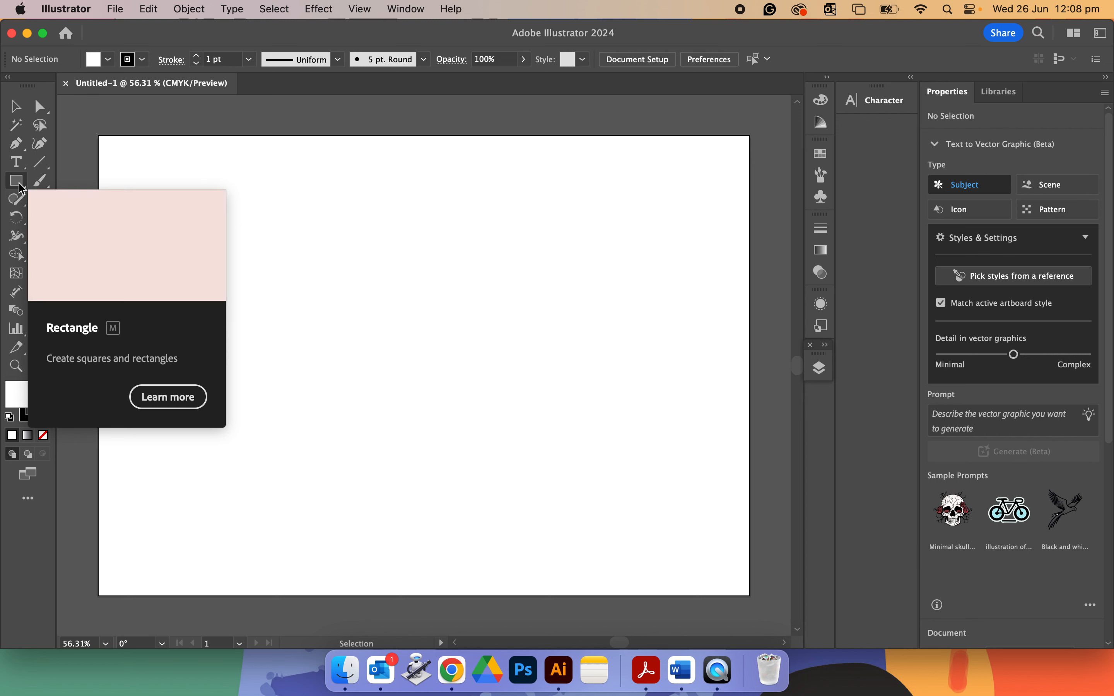
Switch the workspace to Essentials Classic.
{"action": "left_click", "coordinate": [397, 9]}
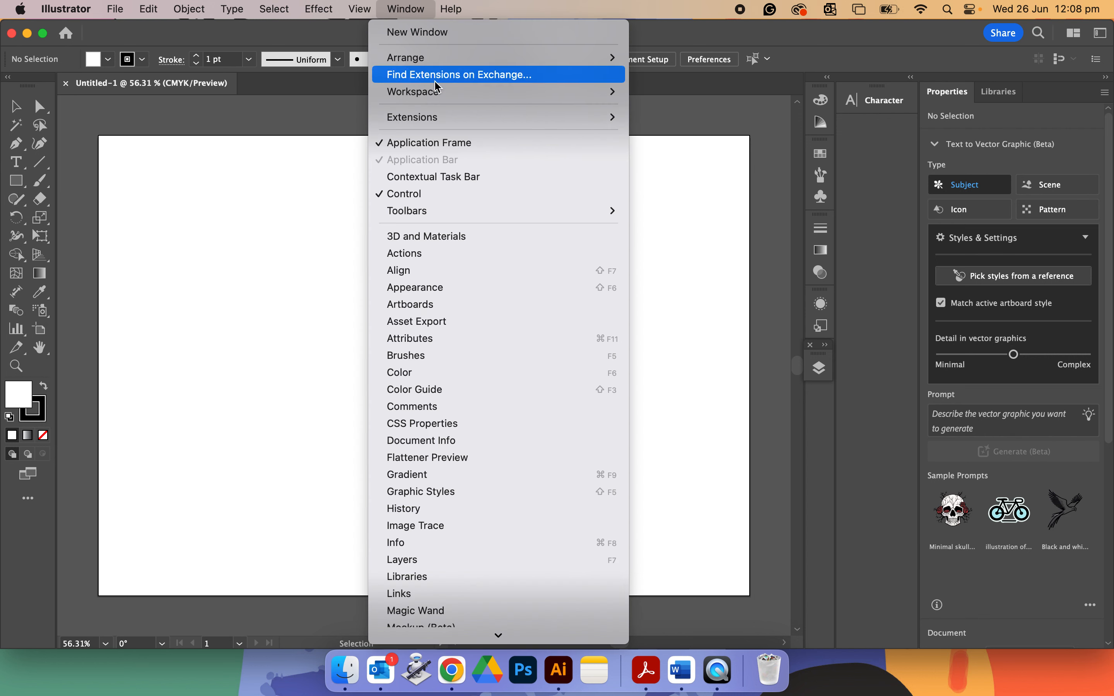
{"action": "mouse_move", "coordinate": [445, 92]}
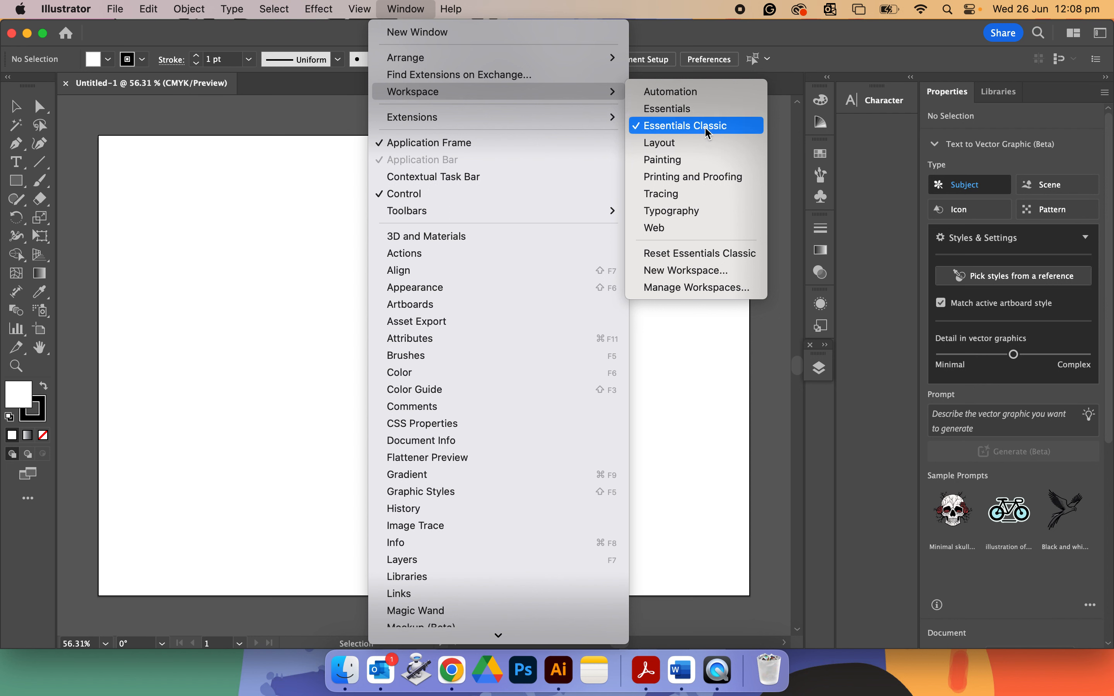
{"action": "left_click", "coordinate": [268, 98]}
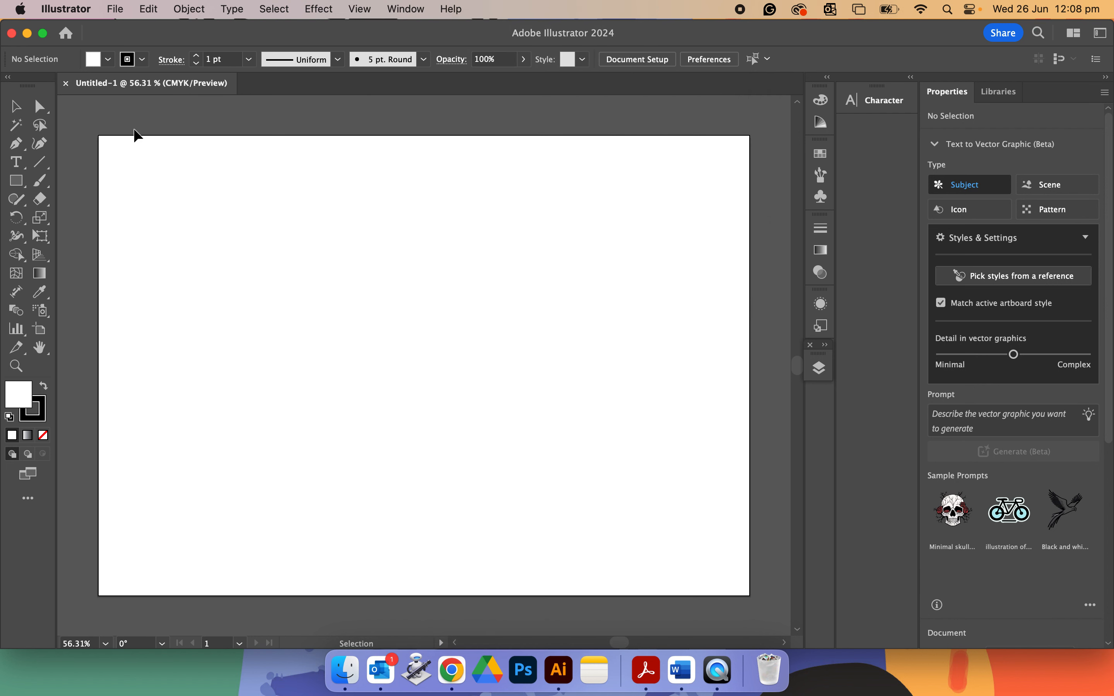
Draw a rectangle about 83 × 46 mm near the artboard's upper-left area with the Rectangle tool.
{"action": "left_click", "coordinate": [22, 181]}
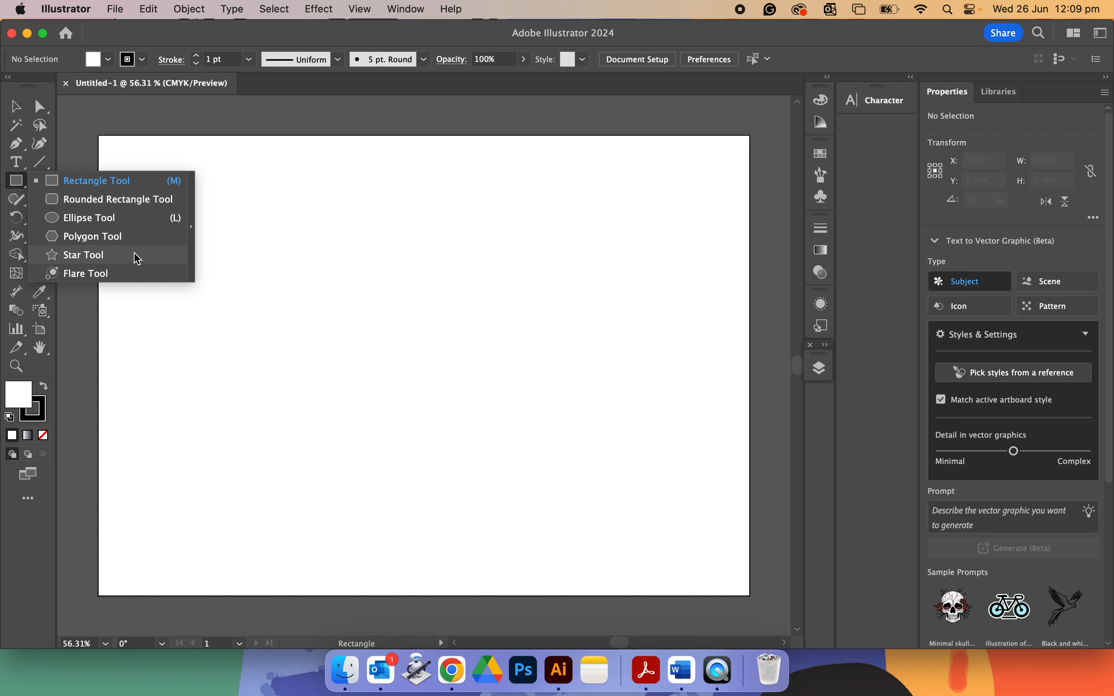
{"action": "left_click", "coordinate": [134, 187]}
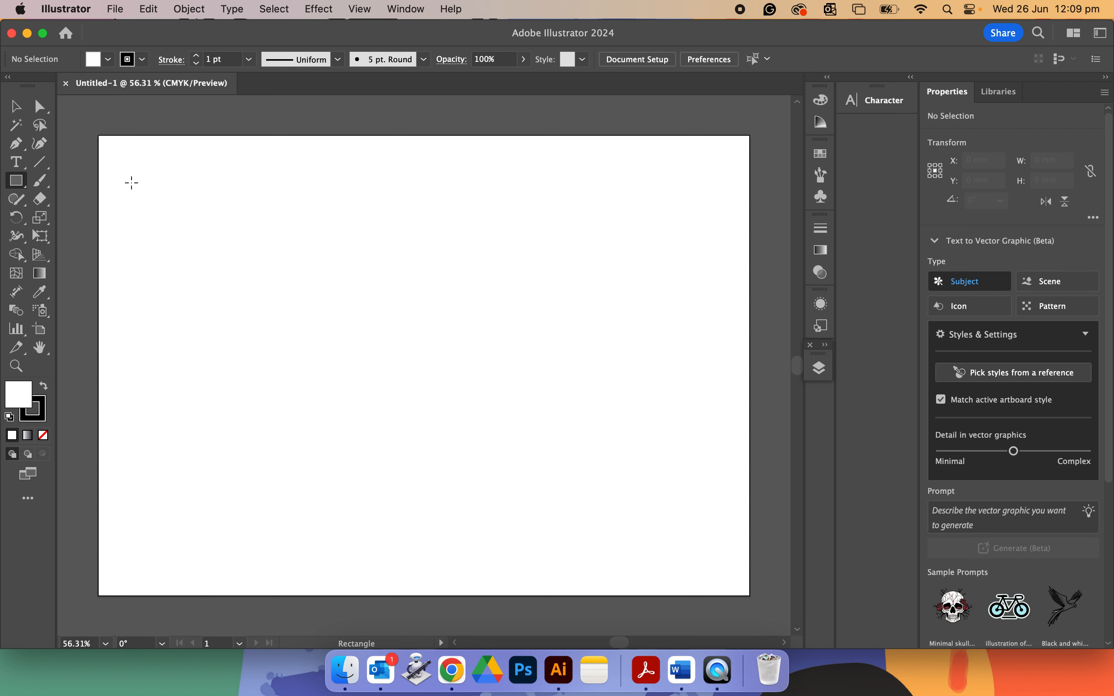
{"action": "left_click_drag", "start_coordinate": [165, 194], "coordinate": [346, 293]}
Draw an ellipse about 62 × 57 mm in the artboard's upper-right area with the Ellipse tool.
{"action": "left_click", "coordinate": [26, 188]}
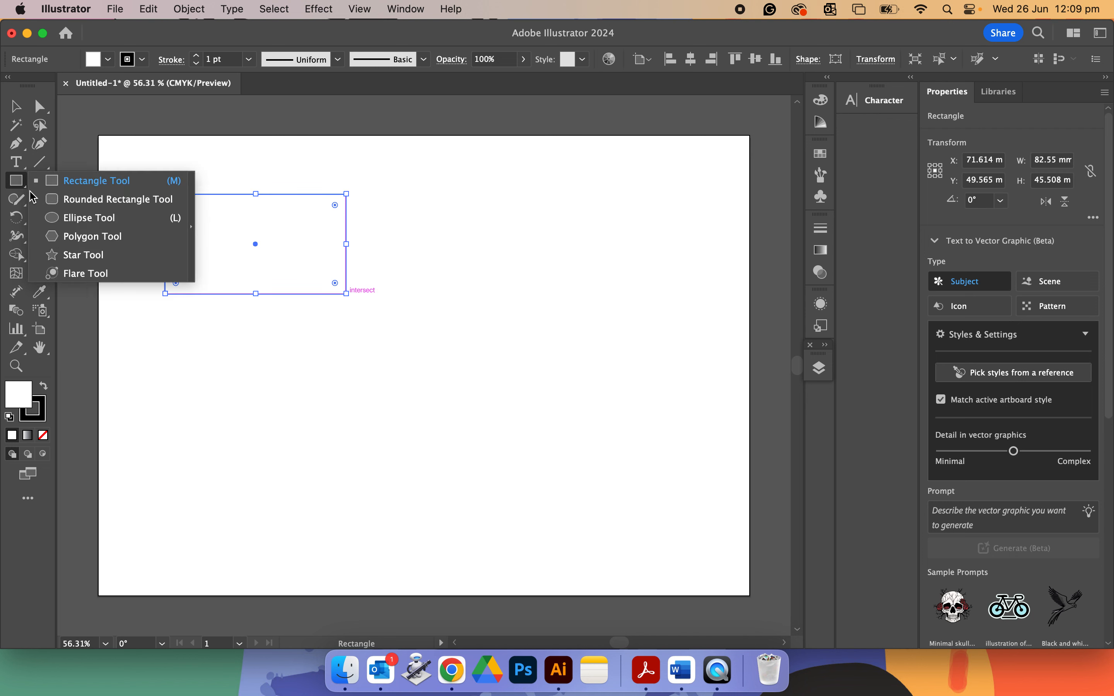
{"action": "left_click", "coordinate": [68, 218]}
{"action": "left_click_drag", "start_coordinate": [498, 208], "coordinate": [635, 332]}
Draw a six-sided polygon below the rectangle with the Polygon tool and delete it.
{"action": "left_click", "coordinate": [18, 190]}
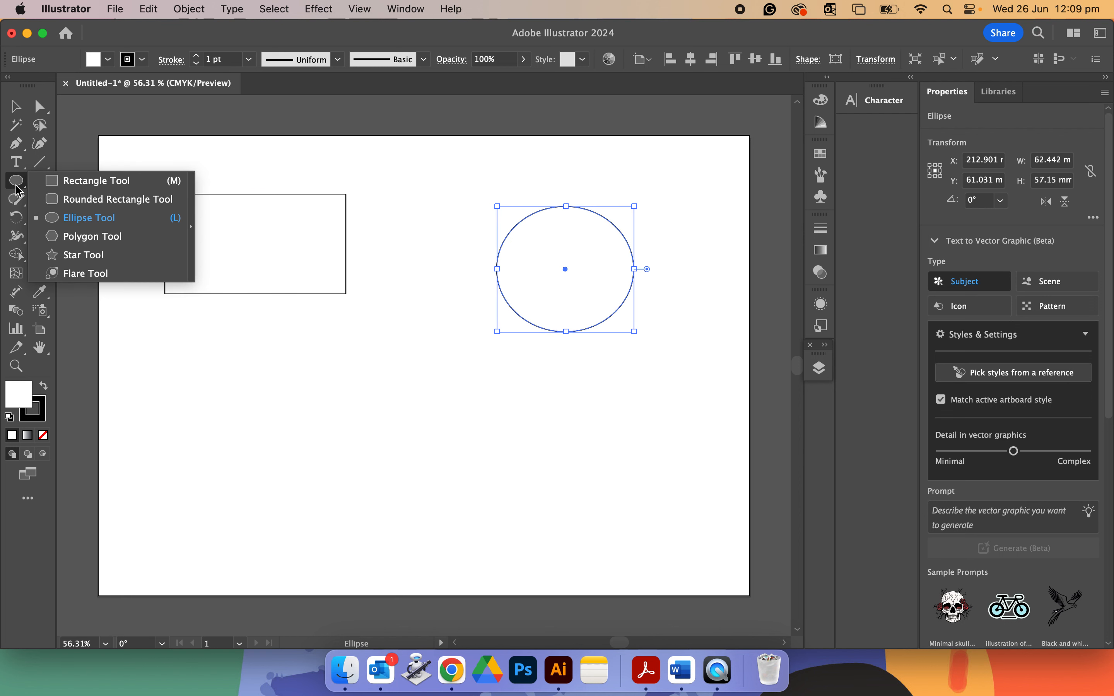
{"action": "left_click", "coordinate": [75, 236]}
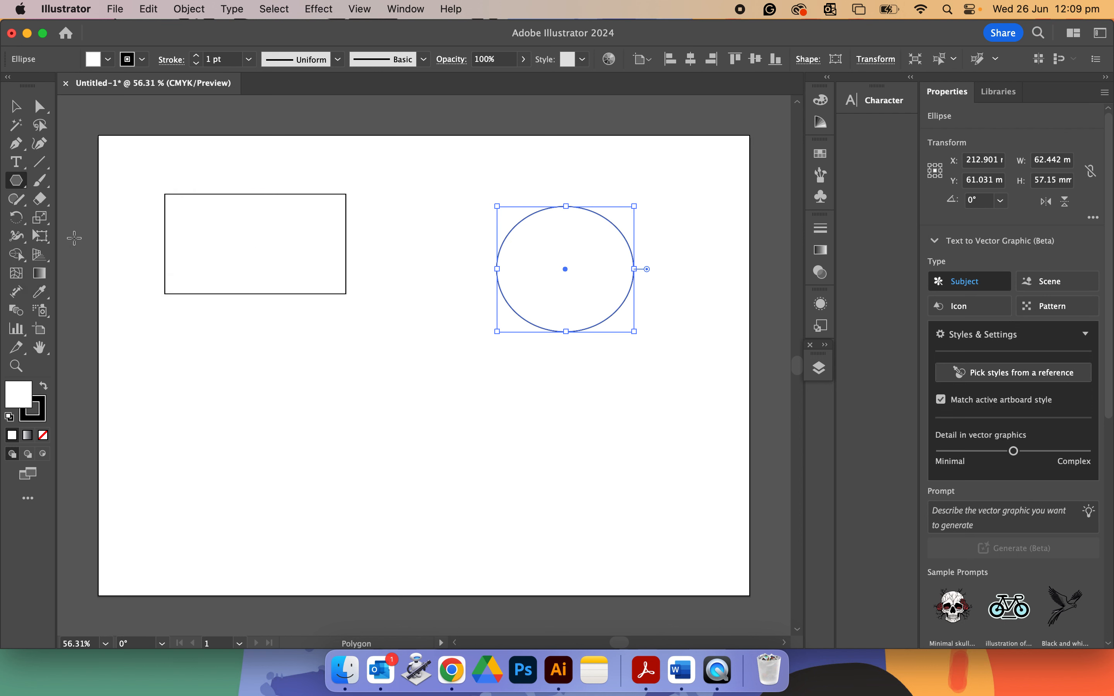
{"action": "left_click", "coordinate": [330, 469]}
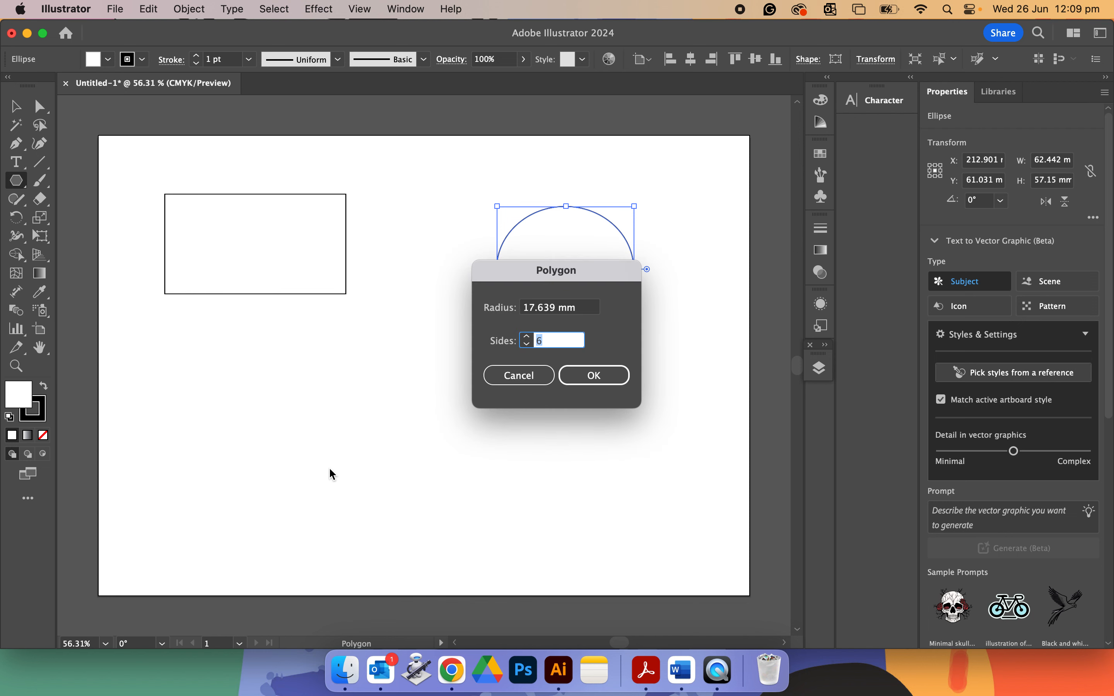
{"action": "left_click", "coordinate": [502, 377]}
{"action": "left_click_drag", "start_coordinate": [353, 397], "coordinate": [380, 501]}
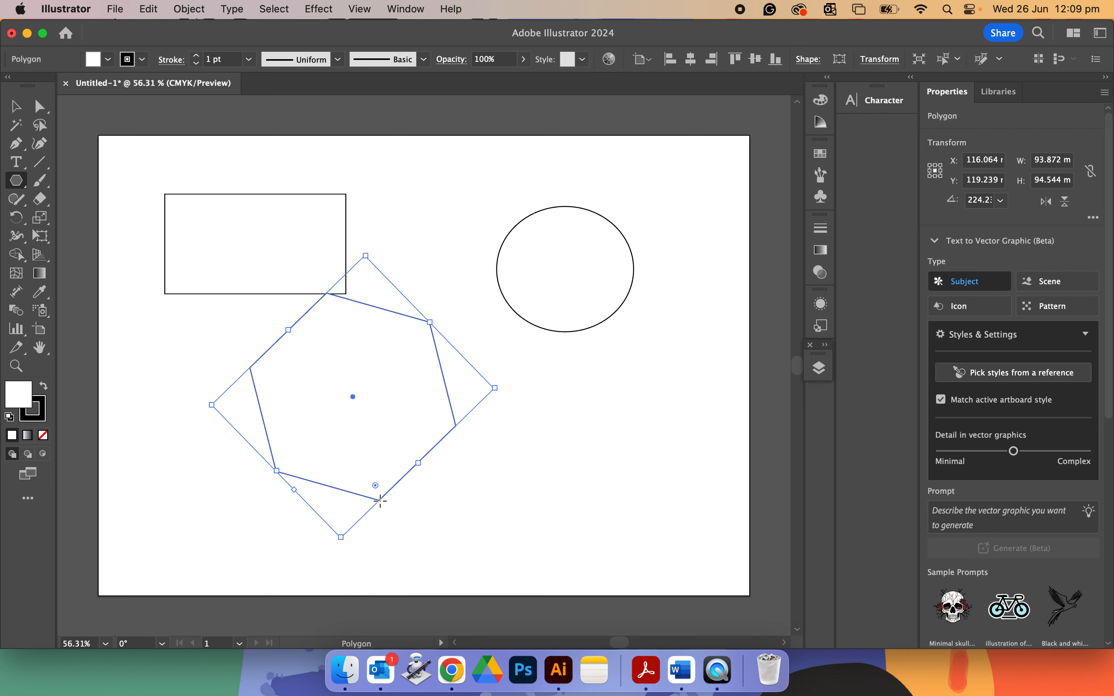
{"action": "key", "text": "Delete"}
Create a polygon with 3 sides, about 84 × 73 mm, in the lower half of the artboard.
{"action": "left_click", "coordinate": [381, 502]}
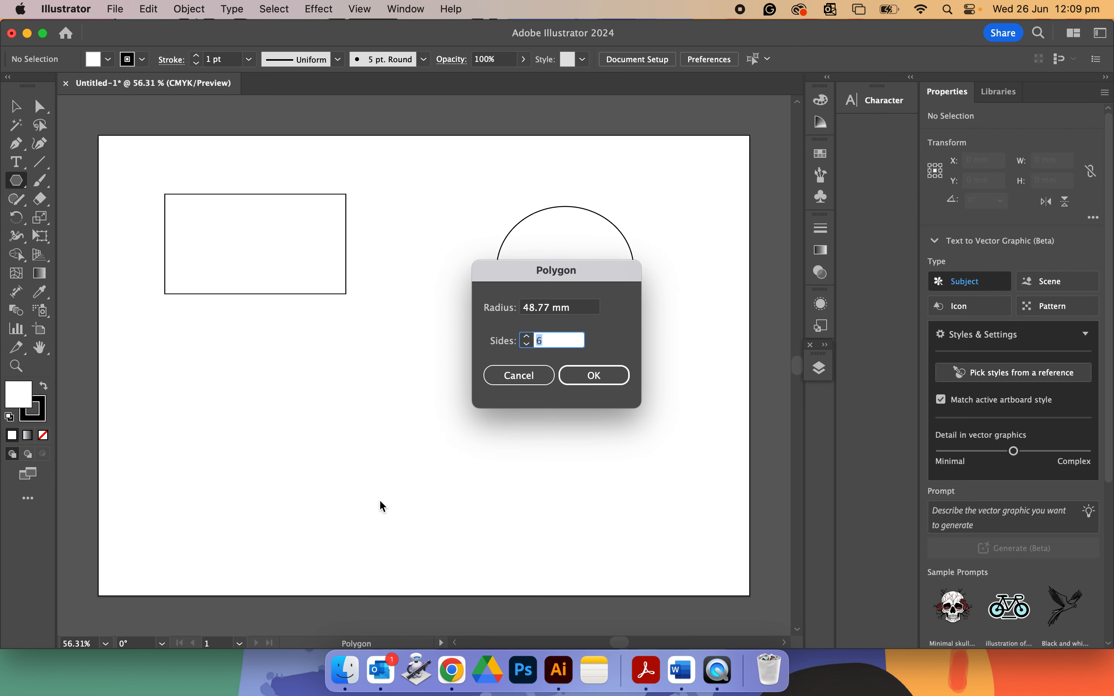
{"action": "type", "text": "3"}
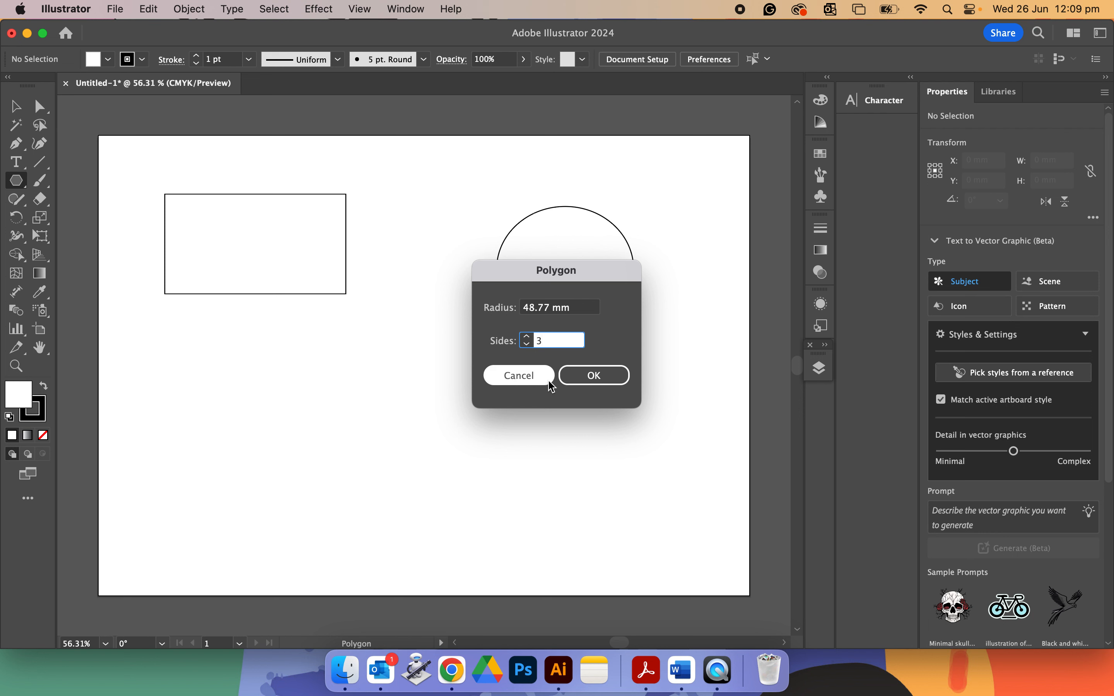
{"action": "left_click", "coordinate": [596, 383]}
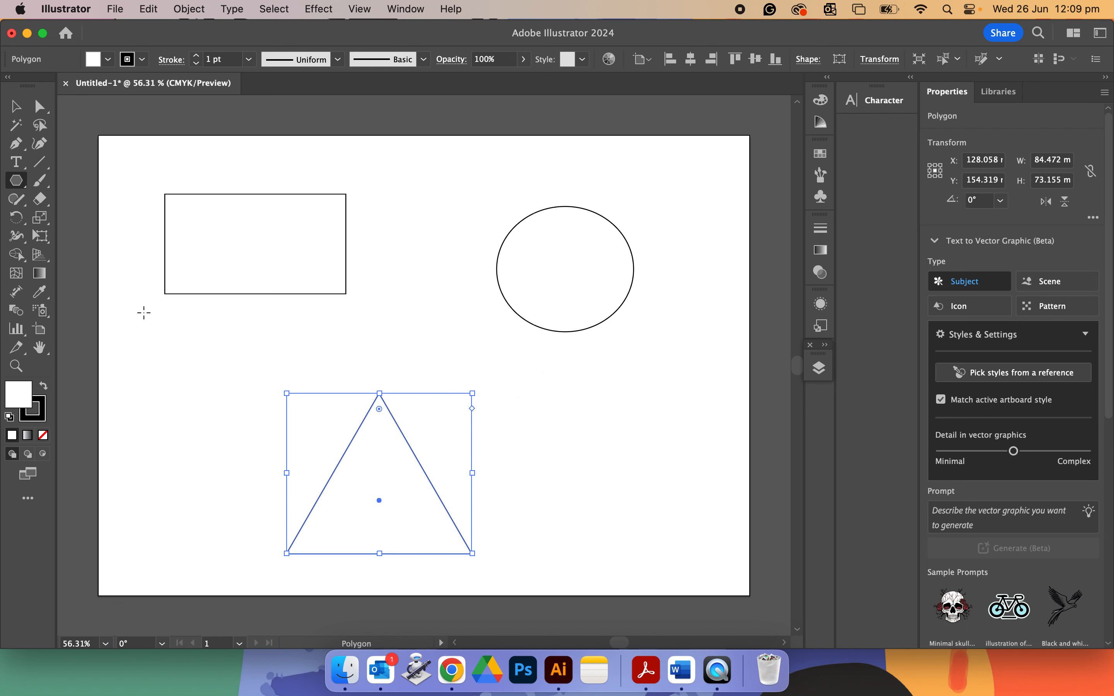
Create a three-point star with the Star tool beside the triangle, then undo it.
{"action": "left_click", "coordinate": [20, 186]}
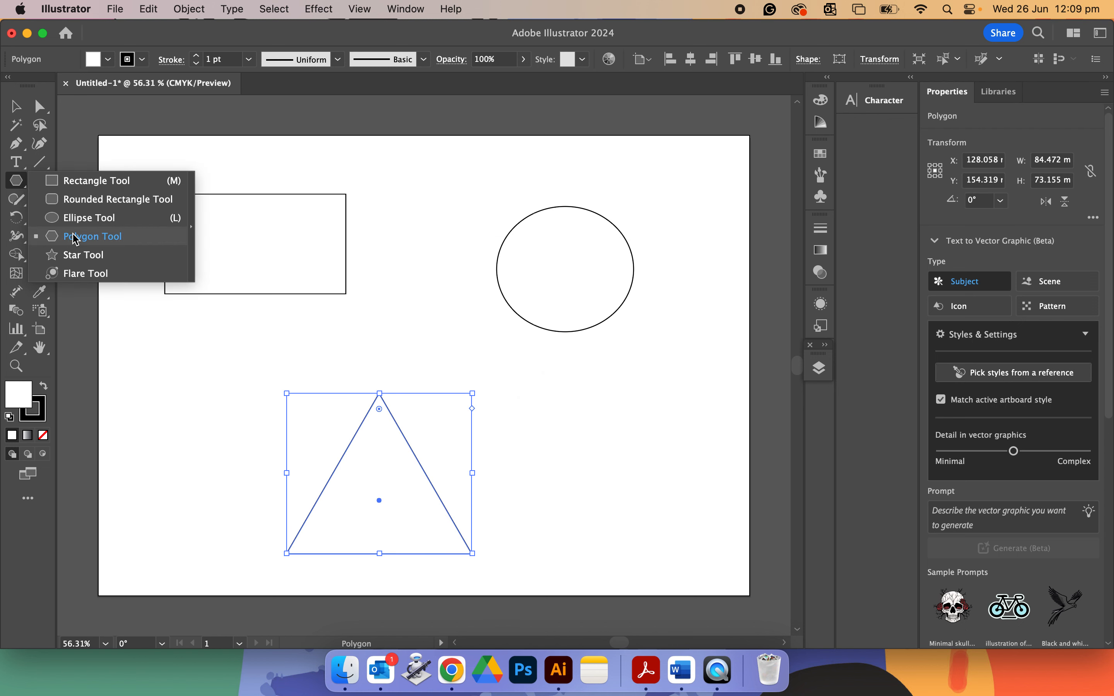
{"action": "left_click", "coordinate": [92, 257]}
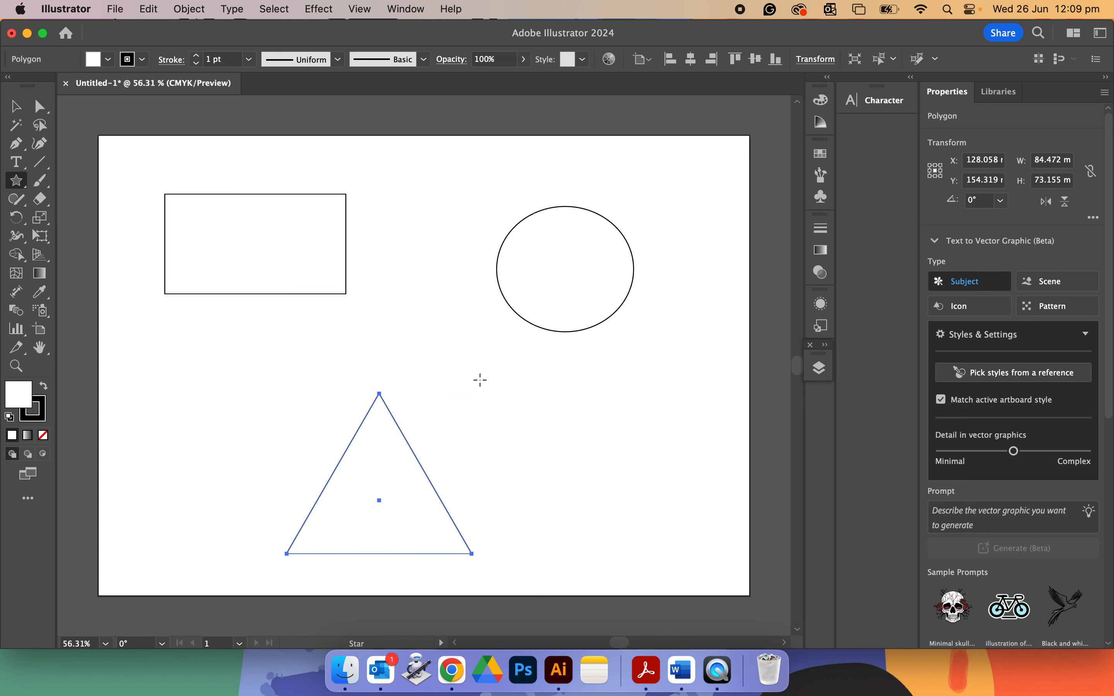
{"action": "left_click", "coordinate": [480, 380]}
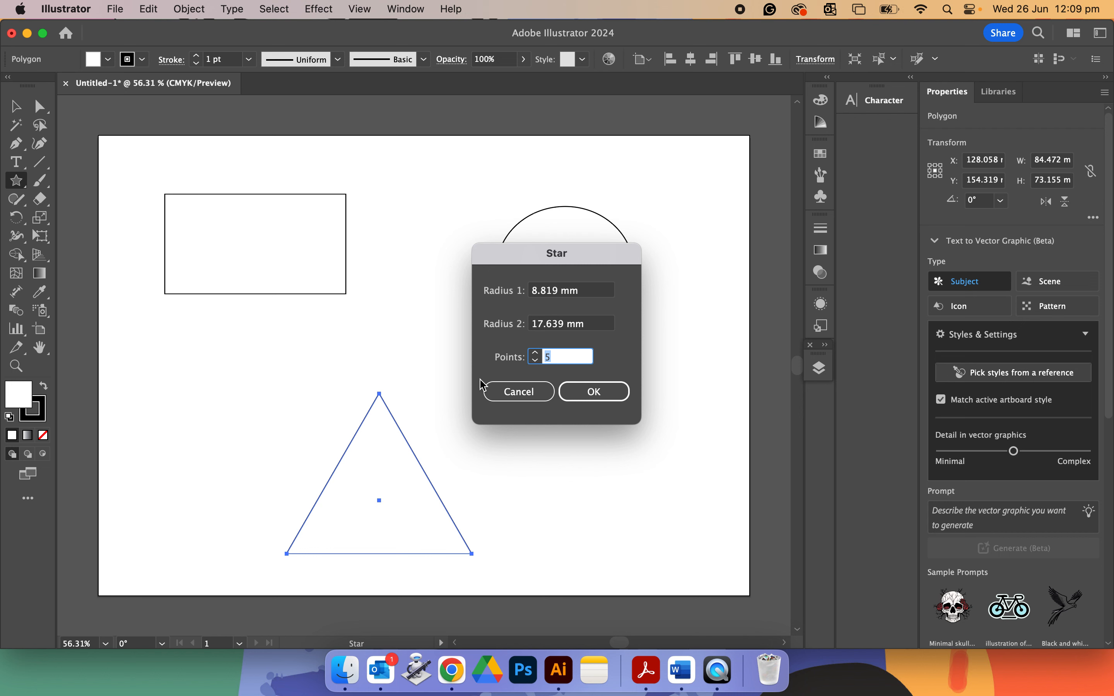
{"action": "type", "text": "3"}
{"action": "key", "text": "Return"}
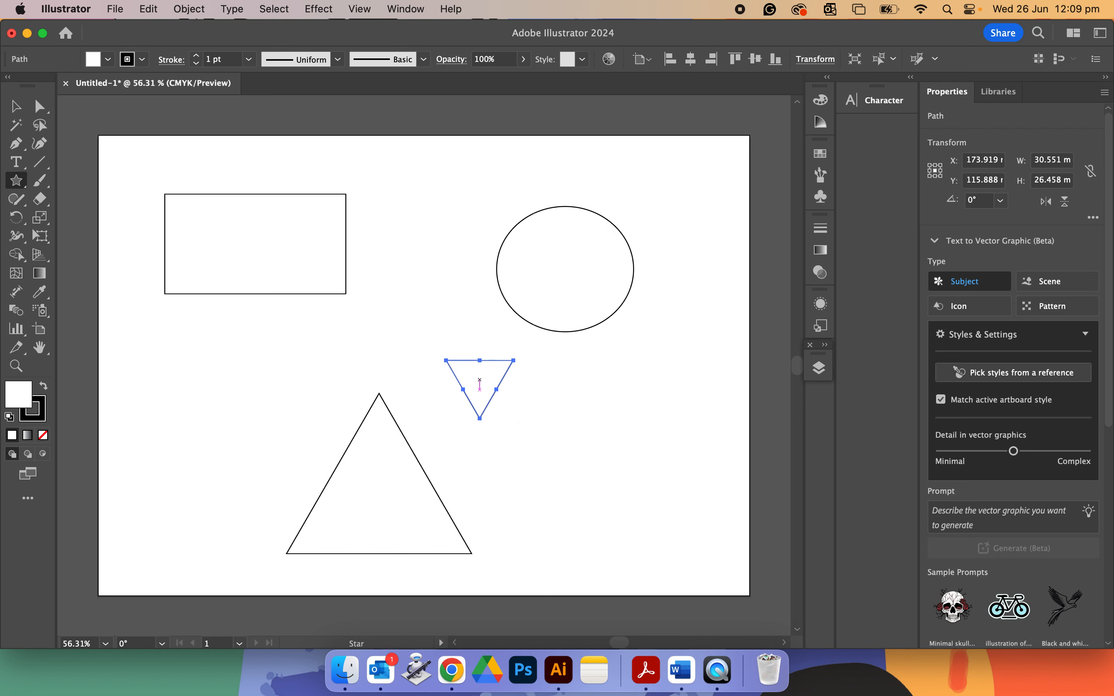
{"action": "key", "text": "cmd+z"}
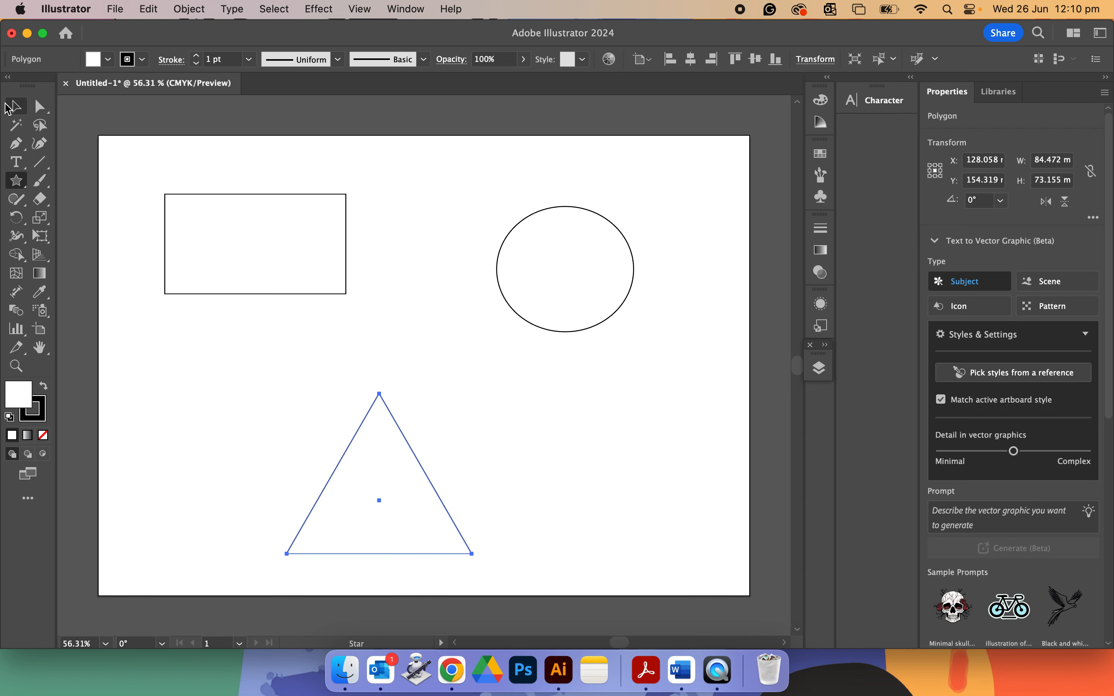
Round the rectangle's upper-left corner with a large radius by dragging its corner widget.
{"action": "left_click", "coordinate": [18, 105]}
{"action": "left_click", "coordinate": [259, 245]}
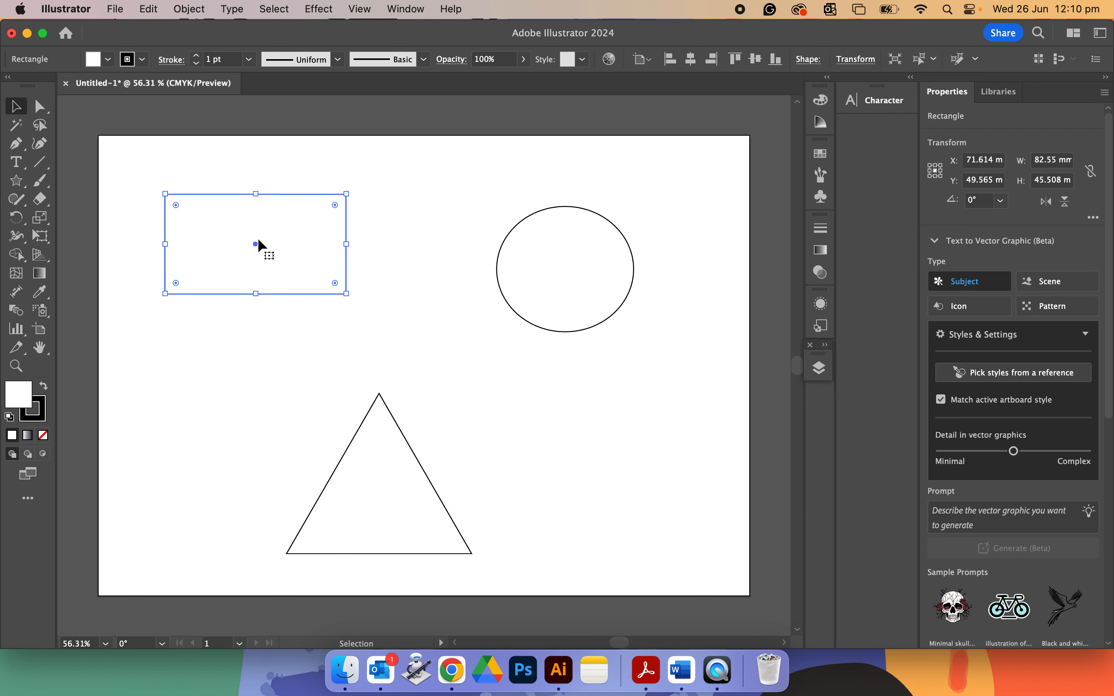
{"action": "scroll", "coordinate": [259, 244], "scroll_direction": "up", "scroll_amount": 1}
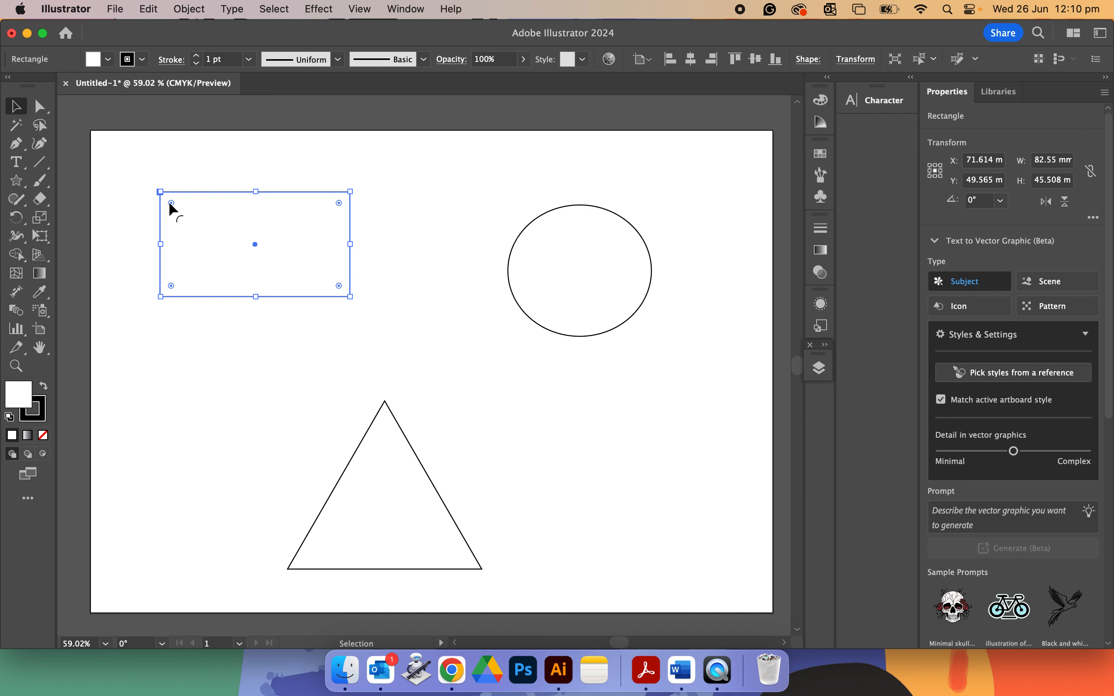
{"action": "left_click_drag", "start_coordinate": [170, 205], "coordinate": [154, 182]}
{"action": "left_click_drag", "start_coordinate": [173, 208], "coordinate": [243, 283]}
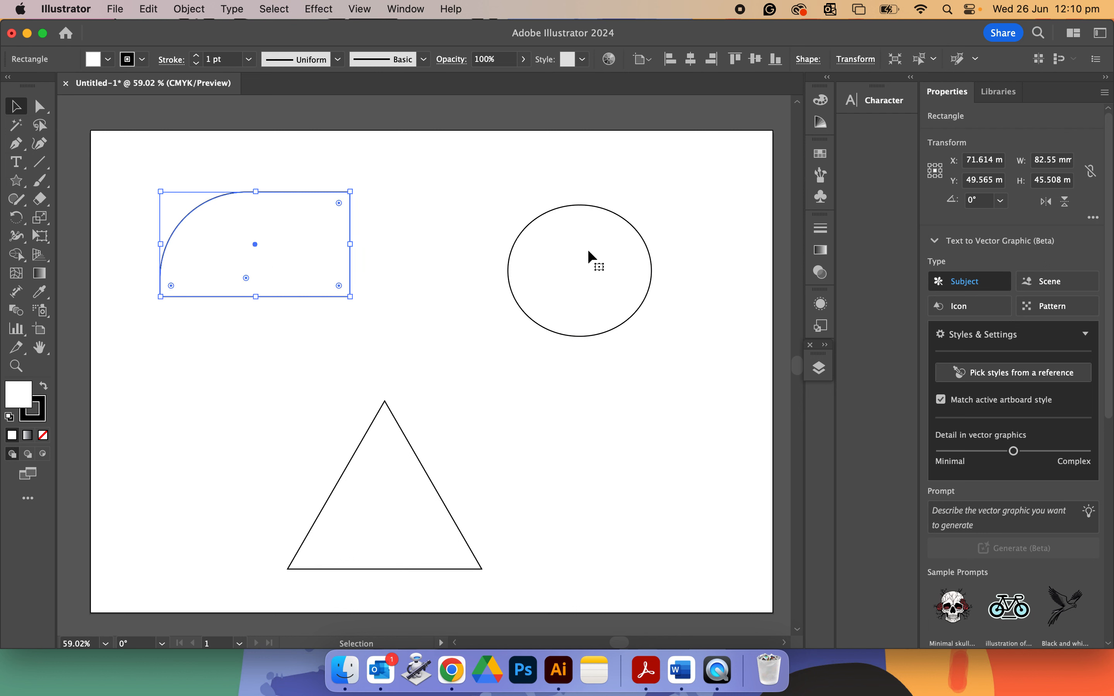
{"action": "left_click", "coordinate": [560, 286]}
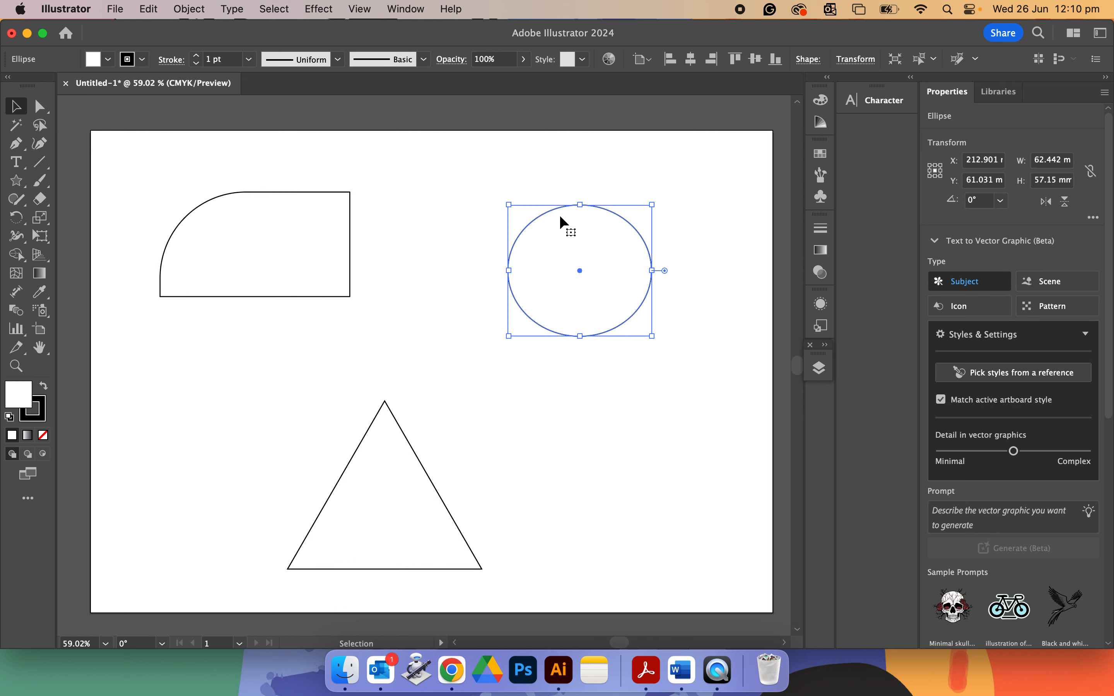
{"action": "left_click", "coordinate": [405, 10]}
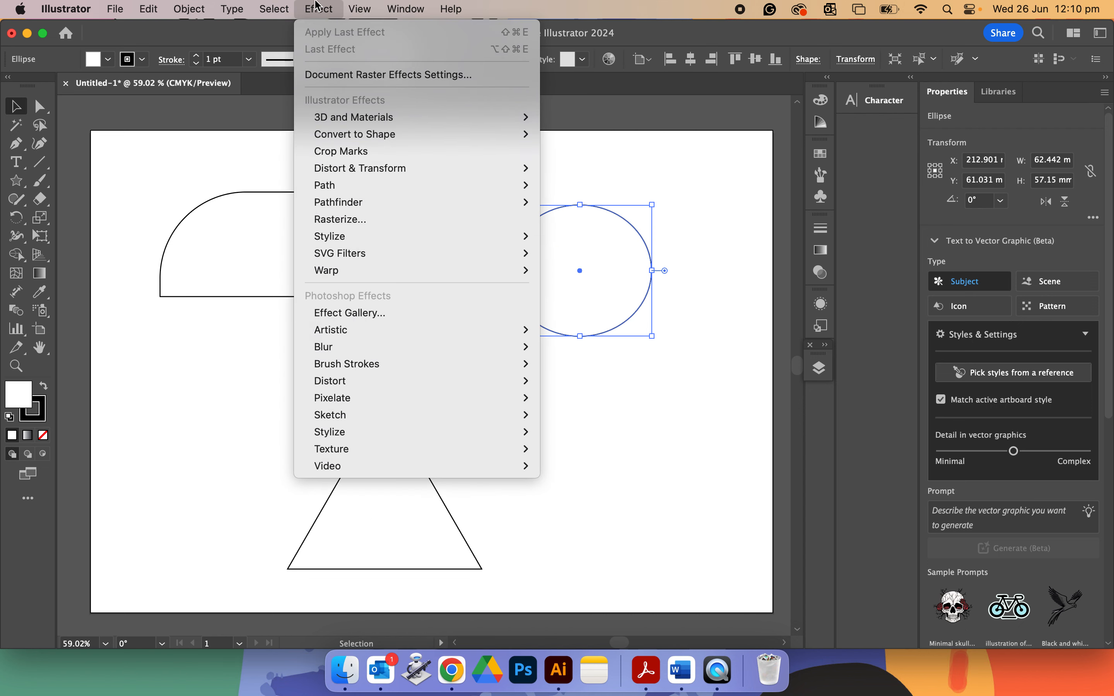
{"action": "mouse_move", "coordinate": [364, 11]}
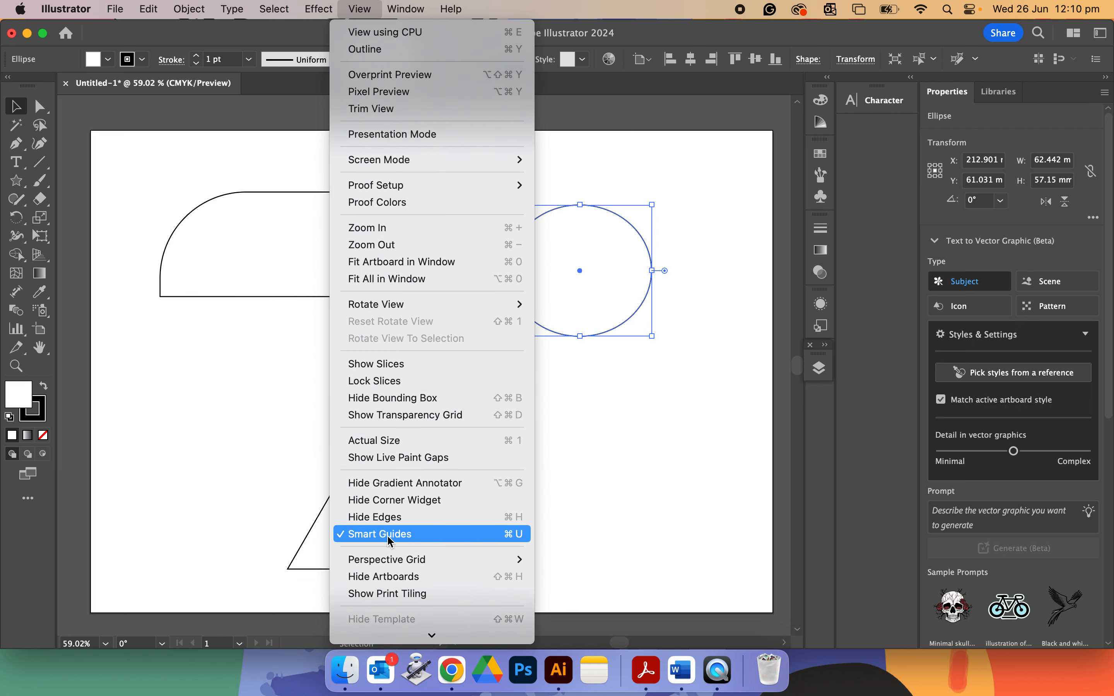
{"action": "left_click", "coordinate": [619, 436]}
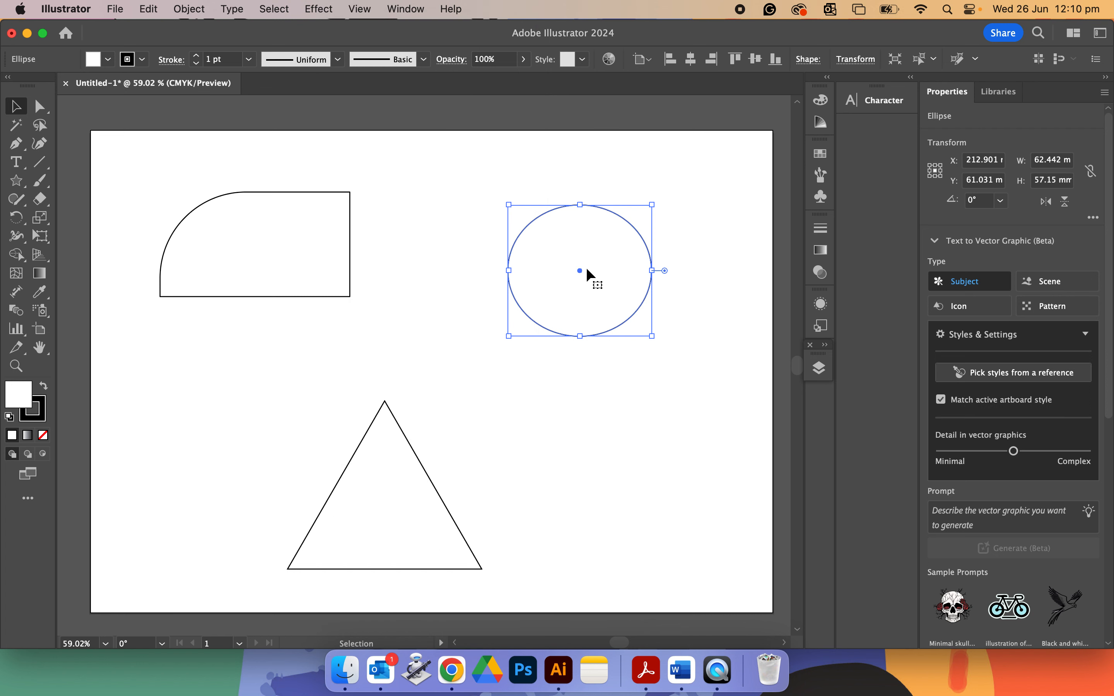
Move the ellipse left, closer to the rectangle.
{"action": "left_click_drag", "start_coordinate": [556, 275], "coordinate": [499, 257]}
{"action": "left_click", "coordinate": [571, 317]}
{"action": "left_click", "coordinate": [518, 289]}
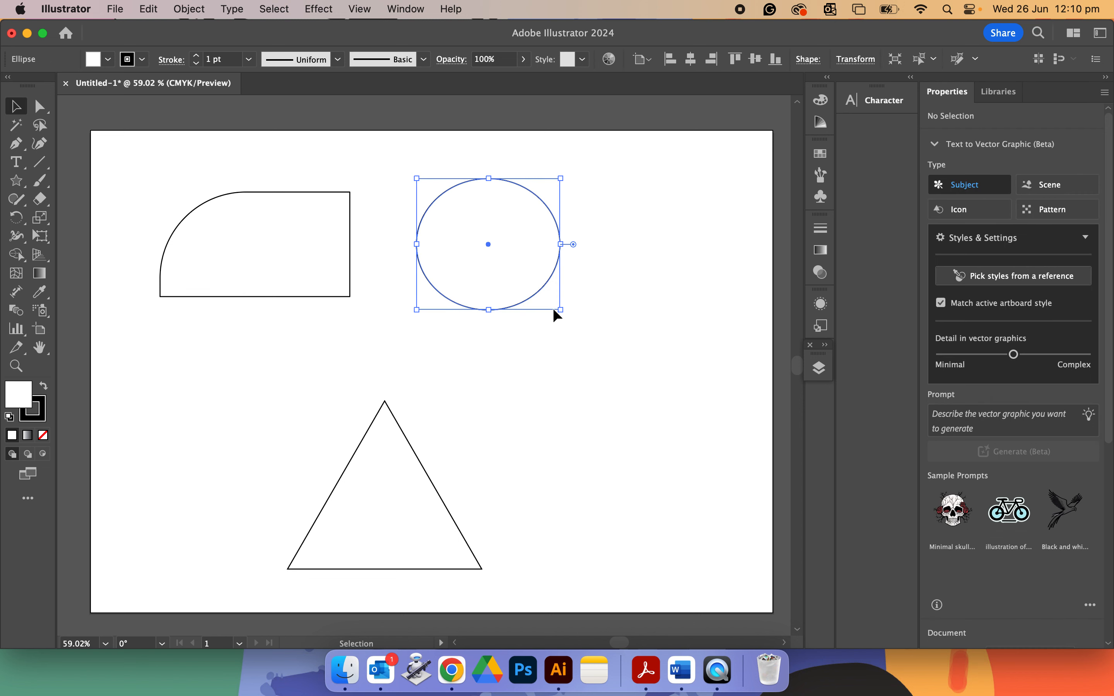
Resize the ellipse to about 88 × 54 mm and rotate it to about 335°.
{"action": "left_click_drag", "start_coordinate": [560, 310], "coordinate": [533, 297]}
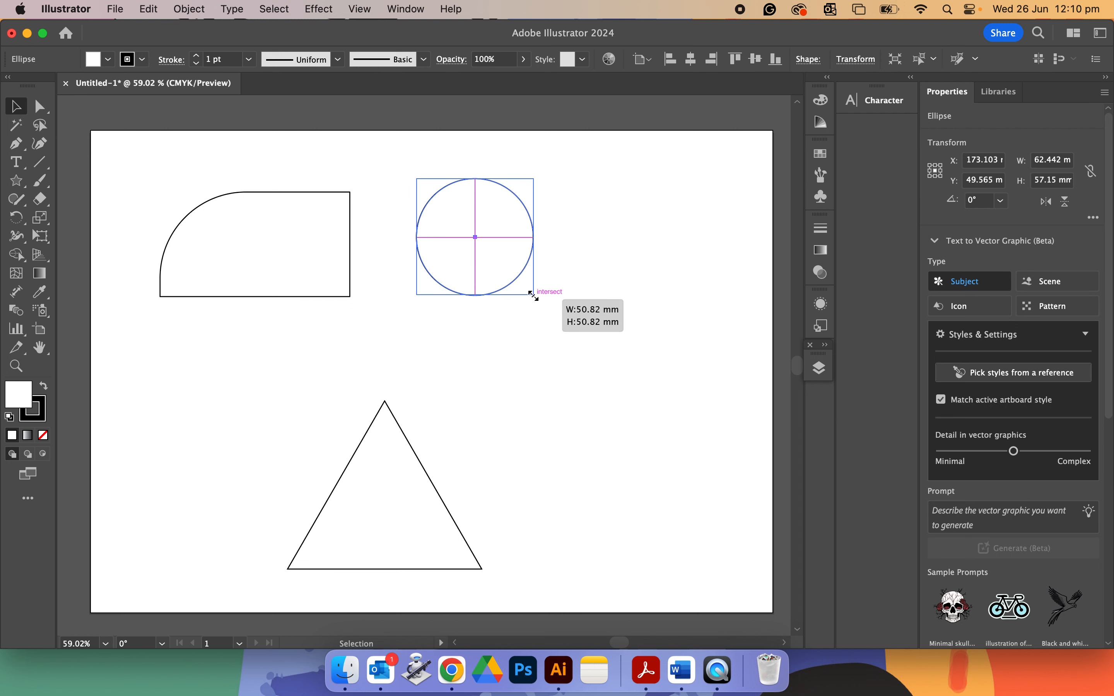
{"action": "left_click_drag", "start_coordinate": [533, 296], "coordinate": [637, 268]}
{"action": "left_click_drag", "start_coordinate": [641, 171], "coordinate": [686, 237]}
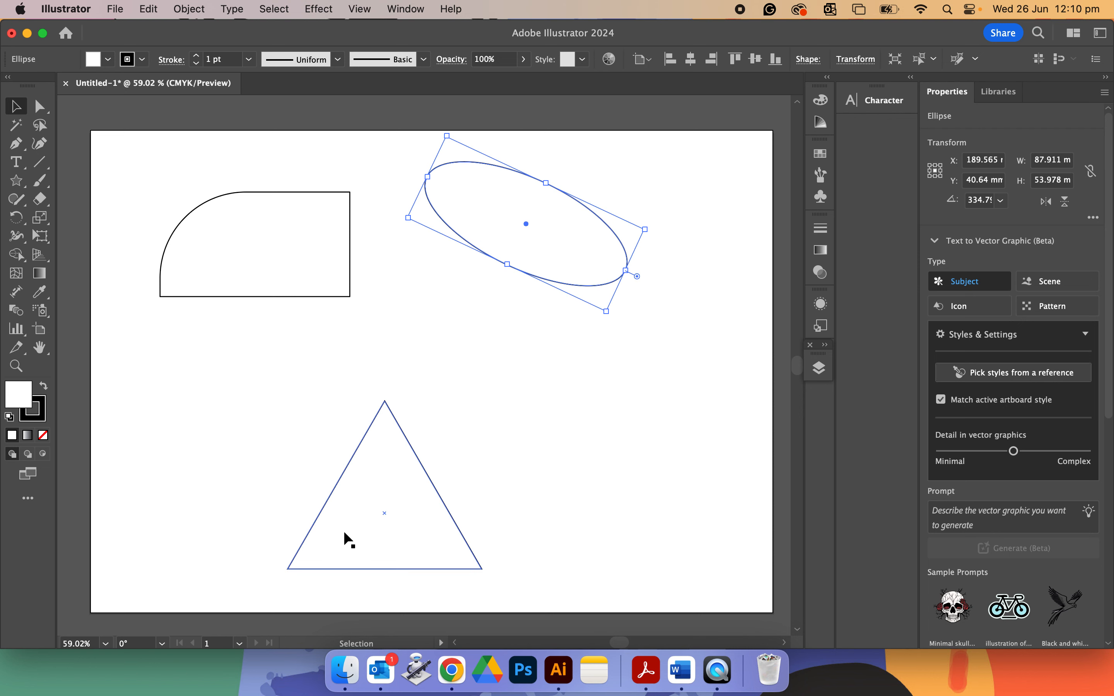
Try rounding the triangle's lower-left corner with the Direct Selection corner widget, then undo it.
{"action": "left_click", "coordinate": [317, 520]}
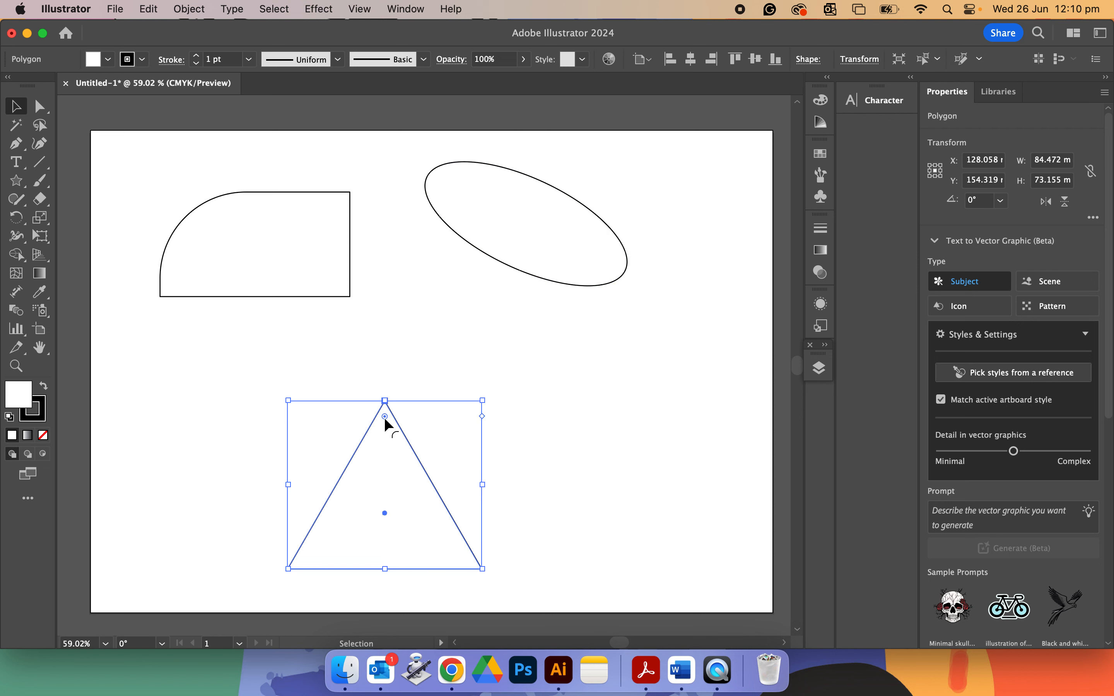
{"action": "left_click_drag", "start_coordinate": [385, 418], "coordinate": [377, 344]}
{"action": "key", "text": "super+1"}
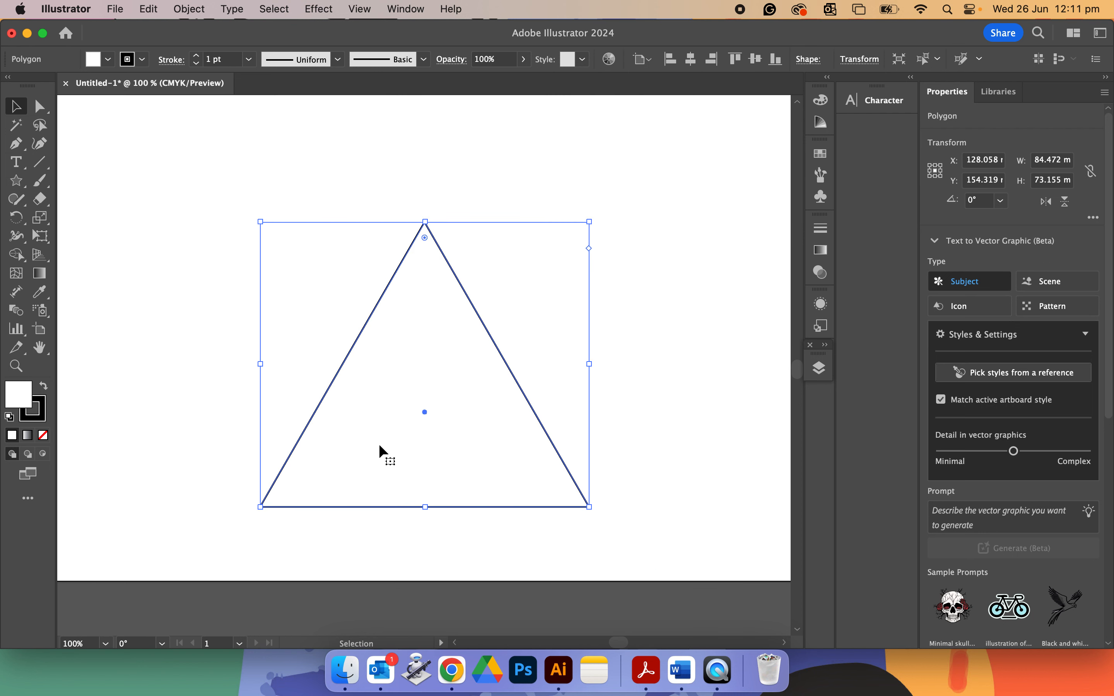
{"action": "left_click", "coordinate": [40, 106]}
{"action": "left_click", "coordinate": [15, 107]}
{"action": "left_click", "coordinate": [192, 222]}
{"action": "left_click", "coordinate": [428, 240]}
{"action": "left_click", "coordinate": [39, 105]}
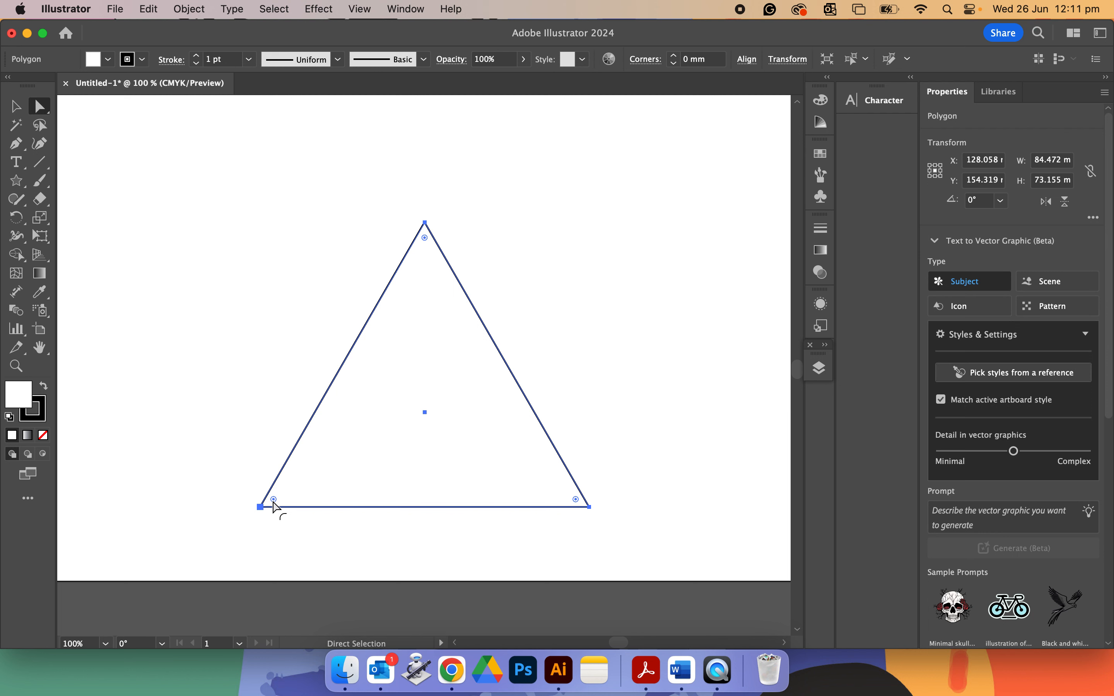
{"action": "left_click_drag", "start_coordinate": [274, 502], "coordinate": [421, 417]}
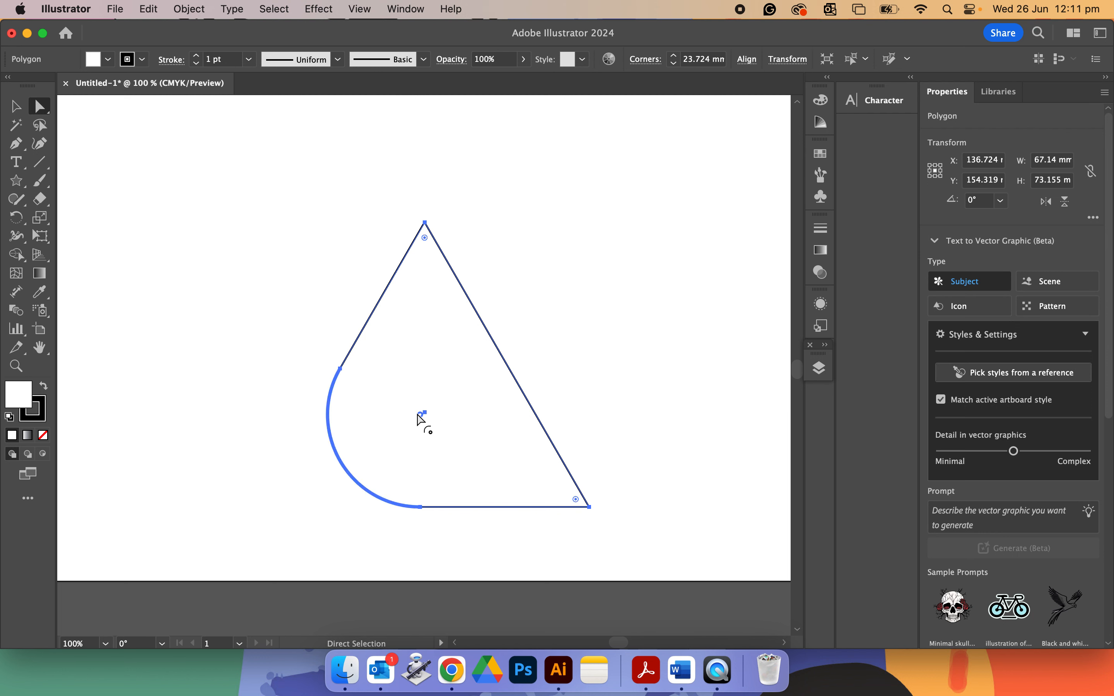
{"action": "key", "text": "super+z"}
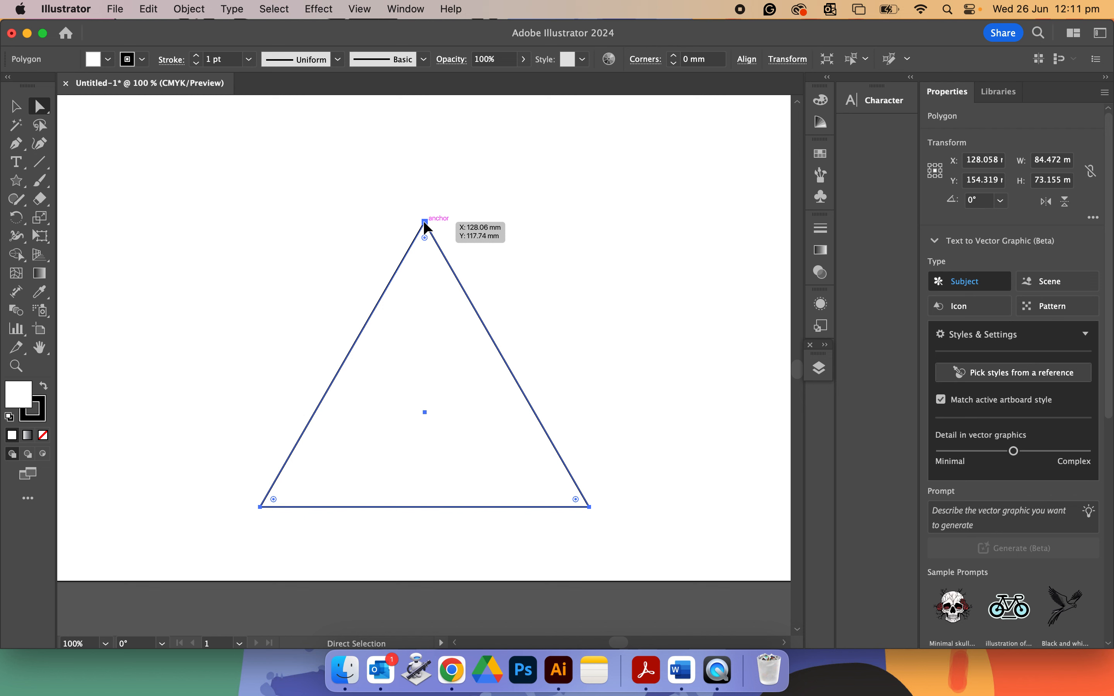
Reshape the triangle by moving its top anchor down-left and its lower-right anchor up.
{"action": "left_click_drag", "start_coordinate": [425, 224], "coordinate": [238, 351]}
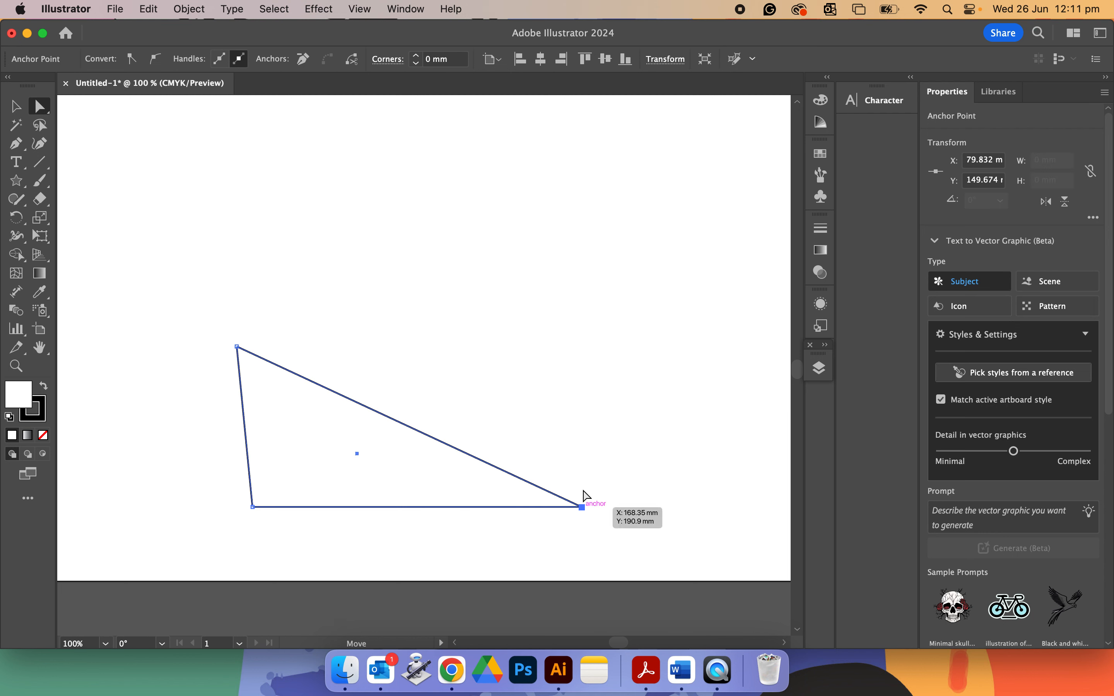
{"action": "left_click_drag", "start_coordinate": [584, 493], "coordinate": [347, 210]}
Reshape the ellipse by dragging its bottom anchor down-left and its top anchor far to the right.
{"action": "scroll", "coordinate": [481, 252], "scroll_direction": "down", "scroll_amount": 5}
{"action": "scroll", "coordinate": [481, 252], "scroll_direction": "up", "scroll_amount": 4}
{"action": "left_click", "coordinate": [419, 259]}
{"action": "left_click", "coordinate": [622, 237]}
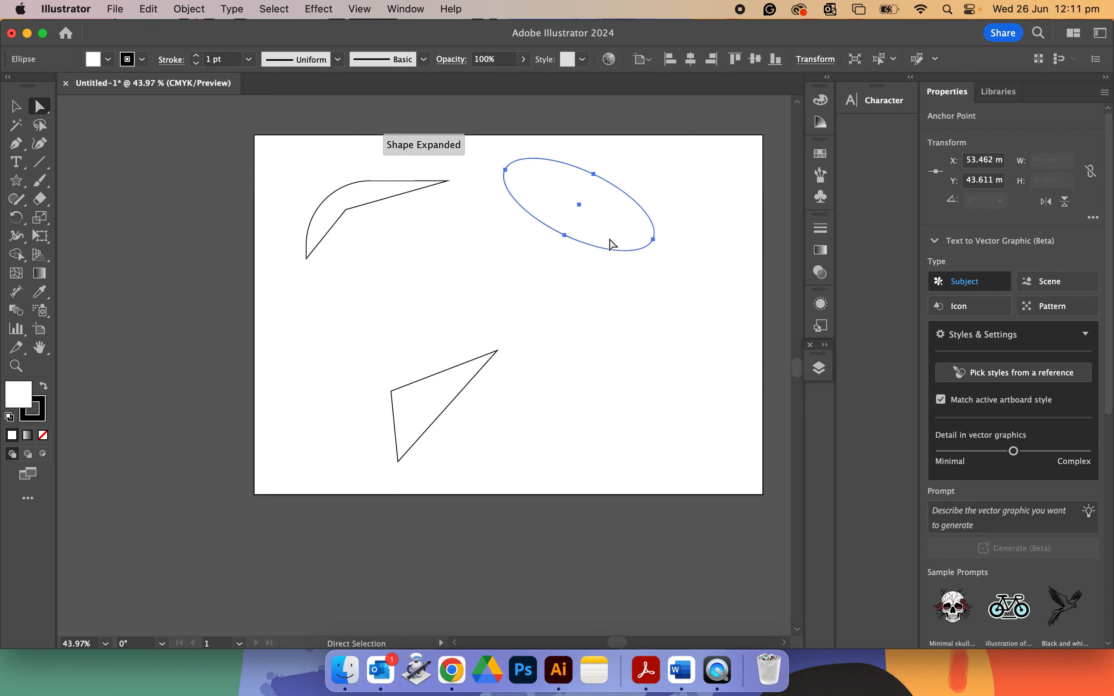
{"action": "left_click_drag", "start_coordinate": [564, 236], "coordinate": [525, 290]}
{"action": "left_click", "coordinate": [594, 174]}
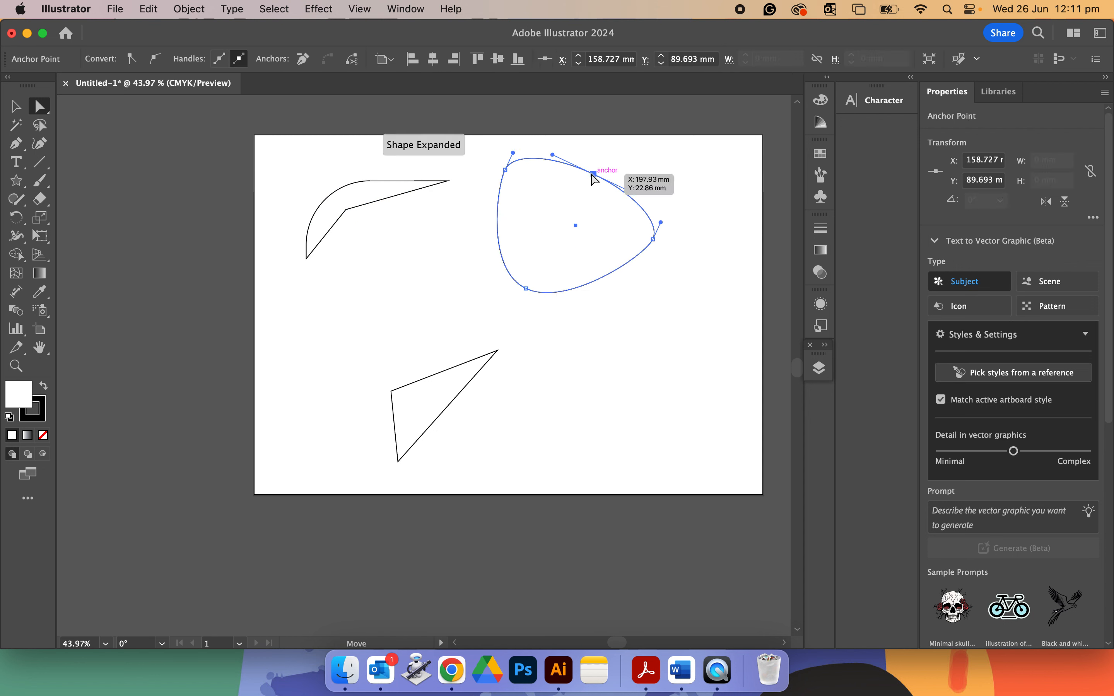
{"action": "left_click_drag", "start_coordinate": [594, 177], "coordinate": [703, 166]}
{"action": "left_click", "coordinate": [619, 419]}
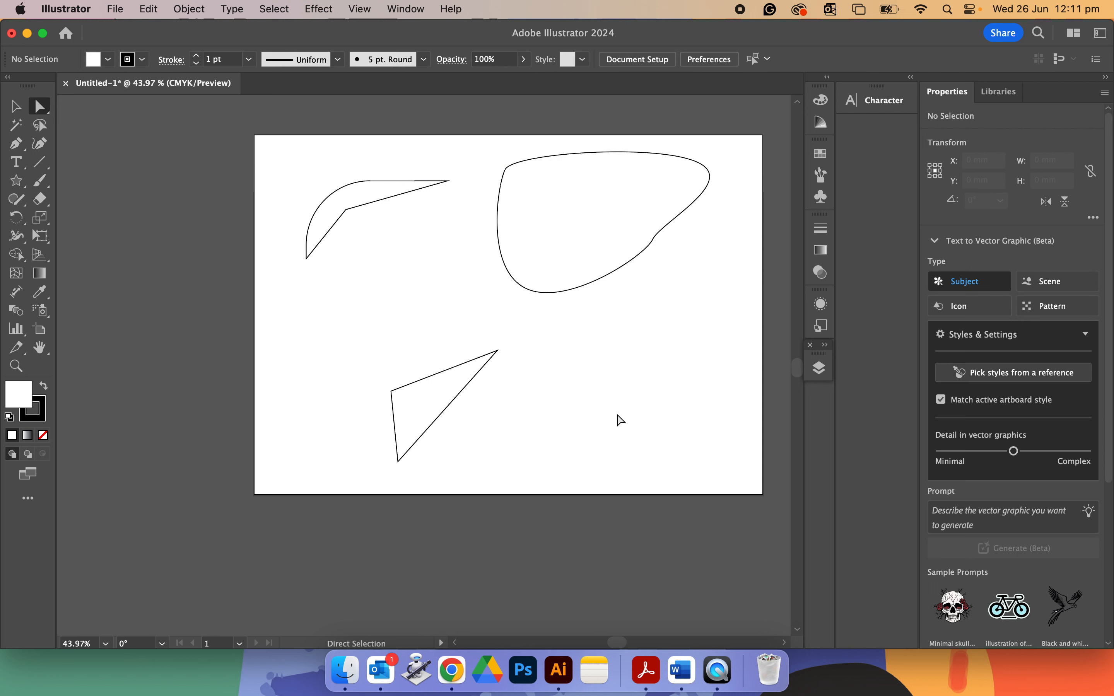
Move the reshaped ellipse down-left and drag the triangle's right edge up-right so it reaches into it.
{"action": "left_click_drag", "start_coordinate": [618, 264], "coordinate": [596, 308]}
{"action": "left_click_drag", "start_coordinate": [450, 410], "coordinate": [495, 356]}
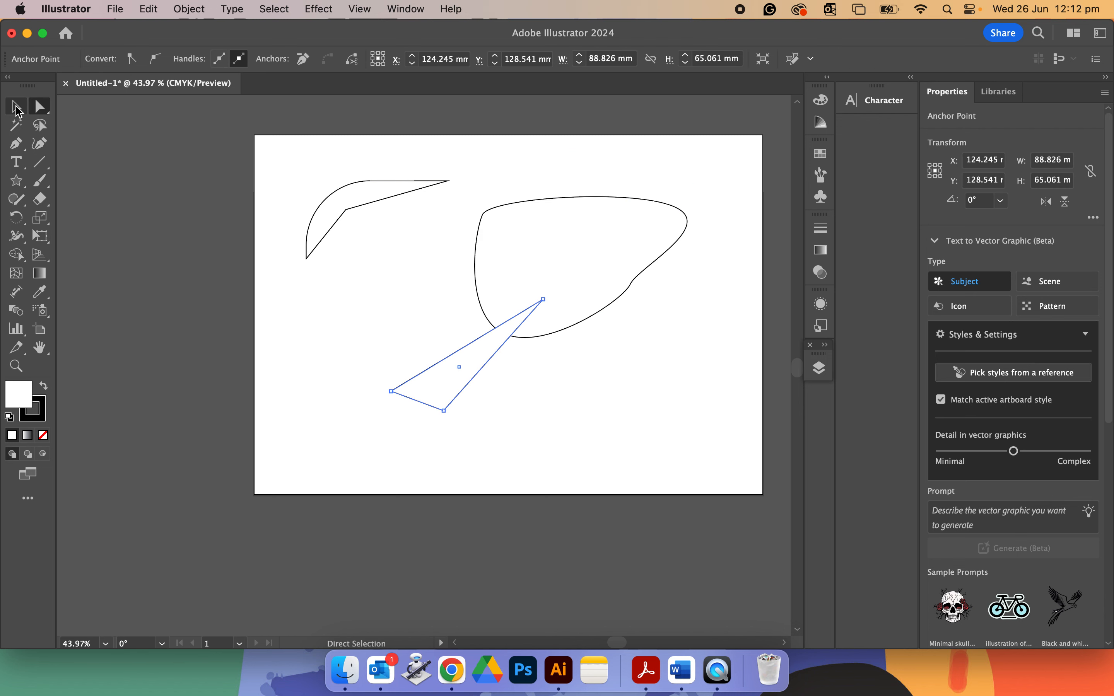
Move the crescent shape down-right so its tip meets the blob.
{"action": "key", "text": "v"}
{"action": "left_click", "coordinate": [537, 377]}
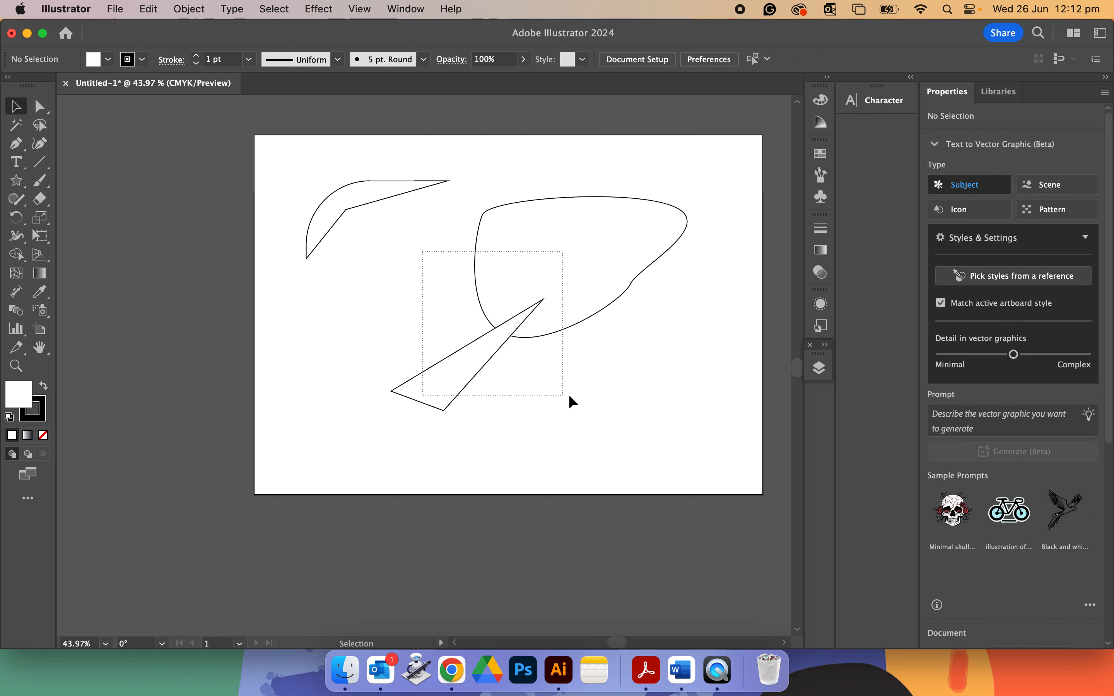
{"action": "left_click_drag", "start_coordinate": [569, 396], "coordinate": [659, 402]}
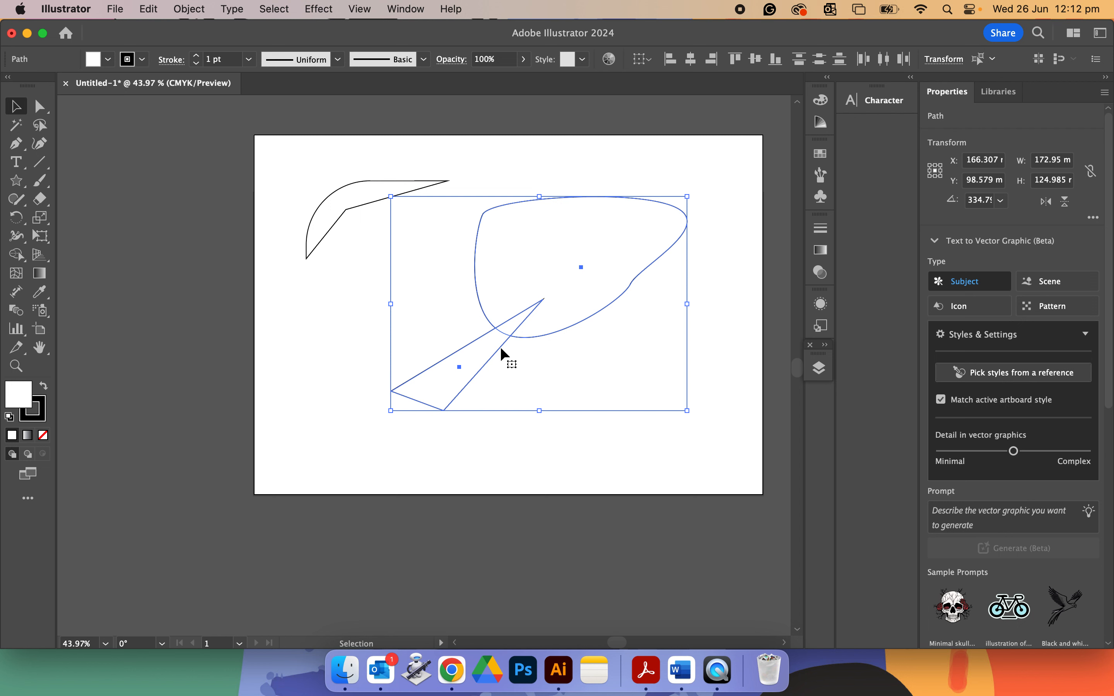
{"action": "left_click", "coordinate": [497, 467]}
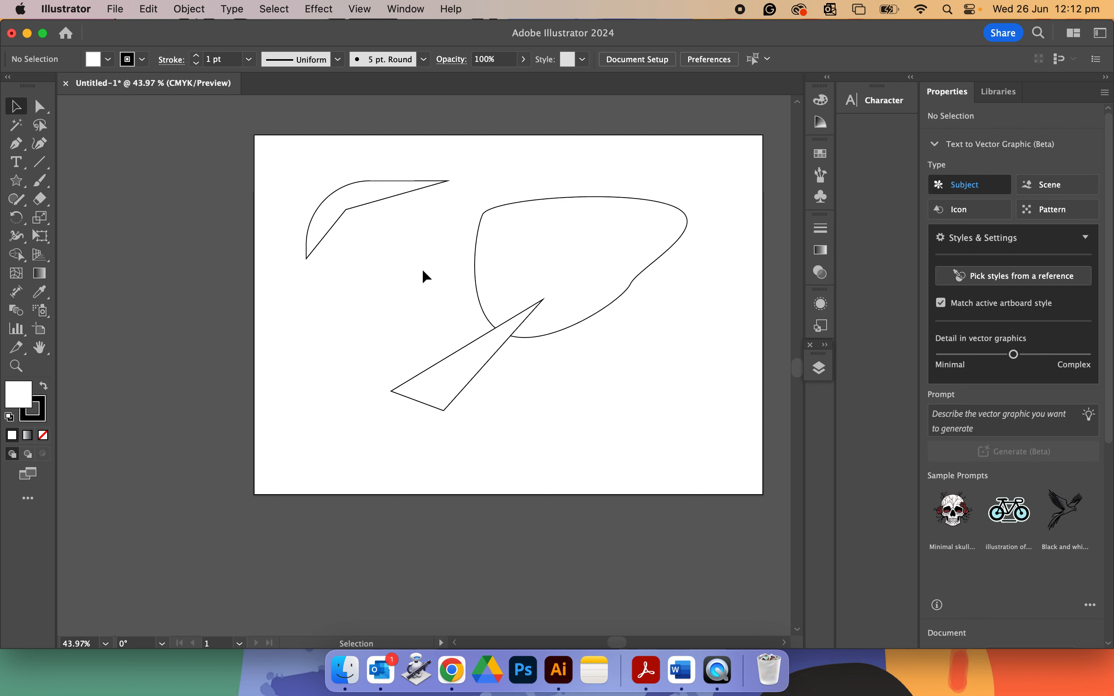
{"action": "left_click_drag", "start_coordinate": [369, 203], "coordinate": [436, 297]}
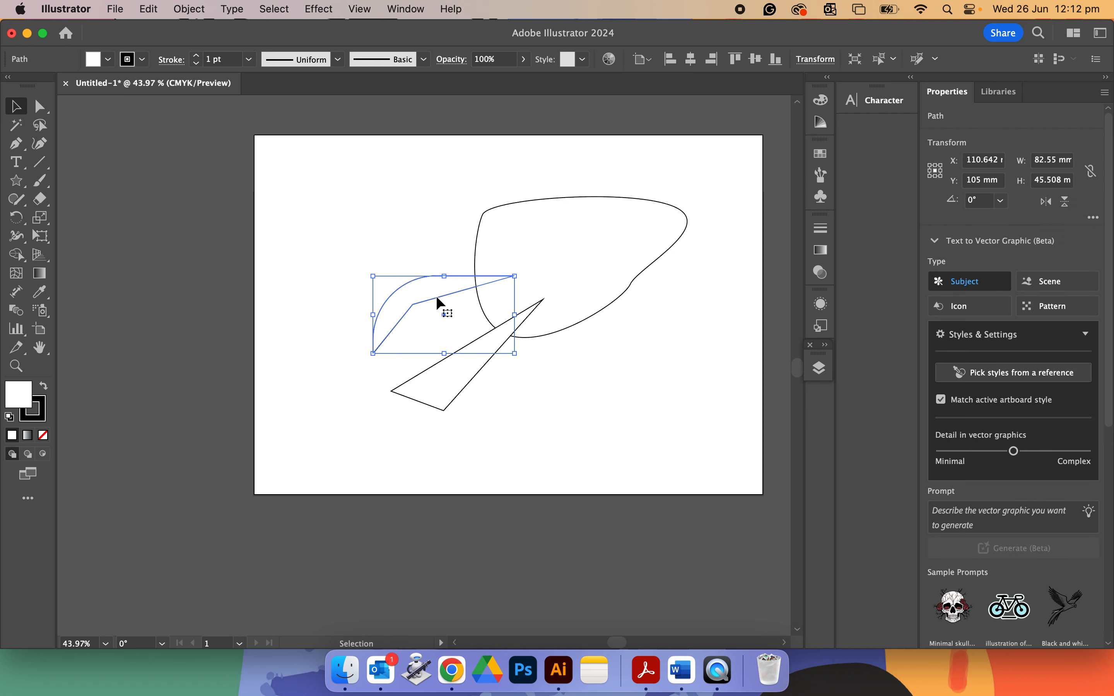
{"action": "left_click", "coordinate": [655, 458]}
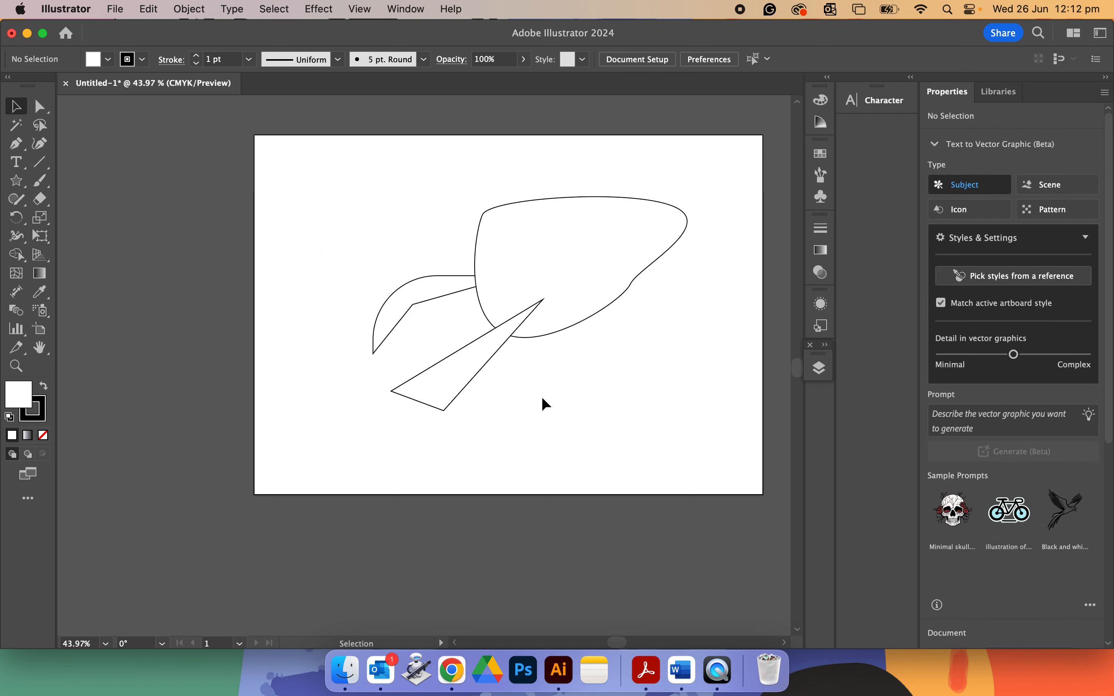
Select the triangle and blob and use Shape Builder to erase the triangle, cutting a notch into the blob.
{"action": "left_click", "coordinate": [489, 363]}
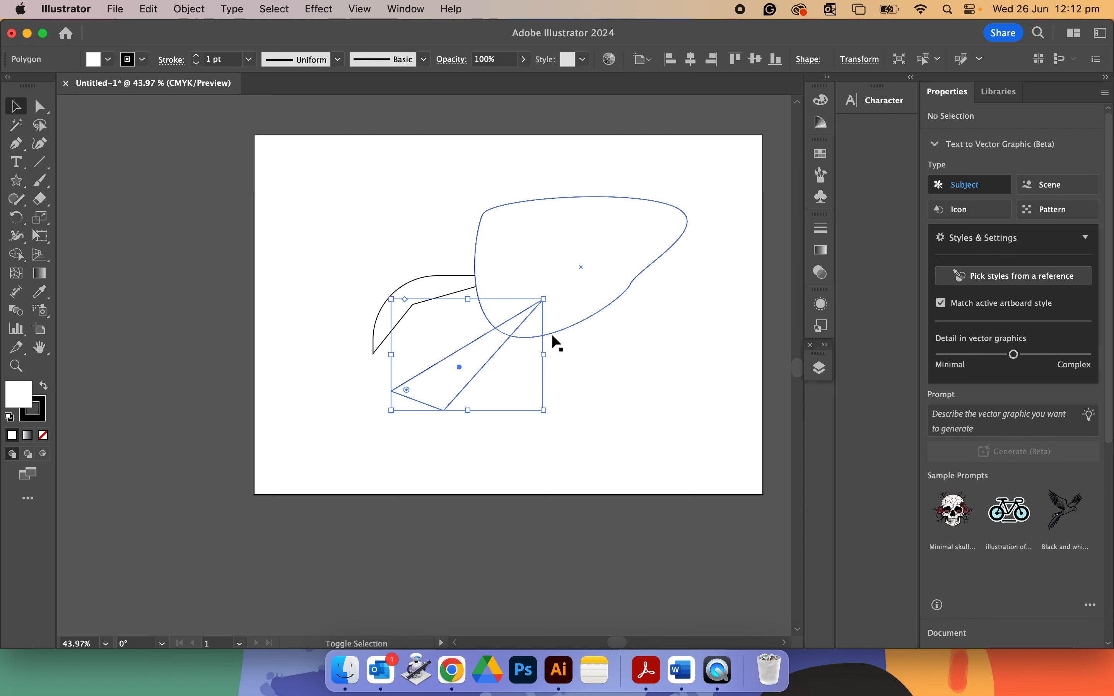
{"action": "left_click", "coordinate": [561, 328], "text": "shift"}
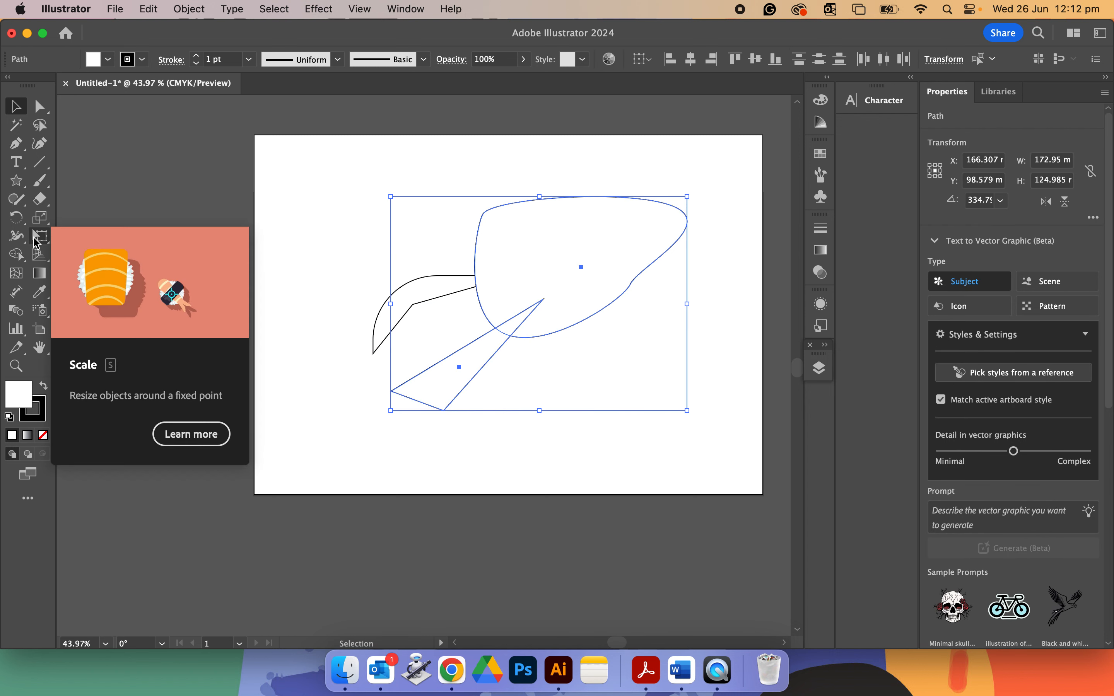
{"action": "left_click", "coordinate": [17, 254]}
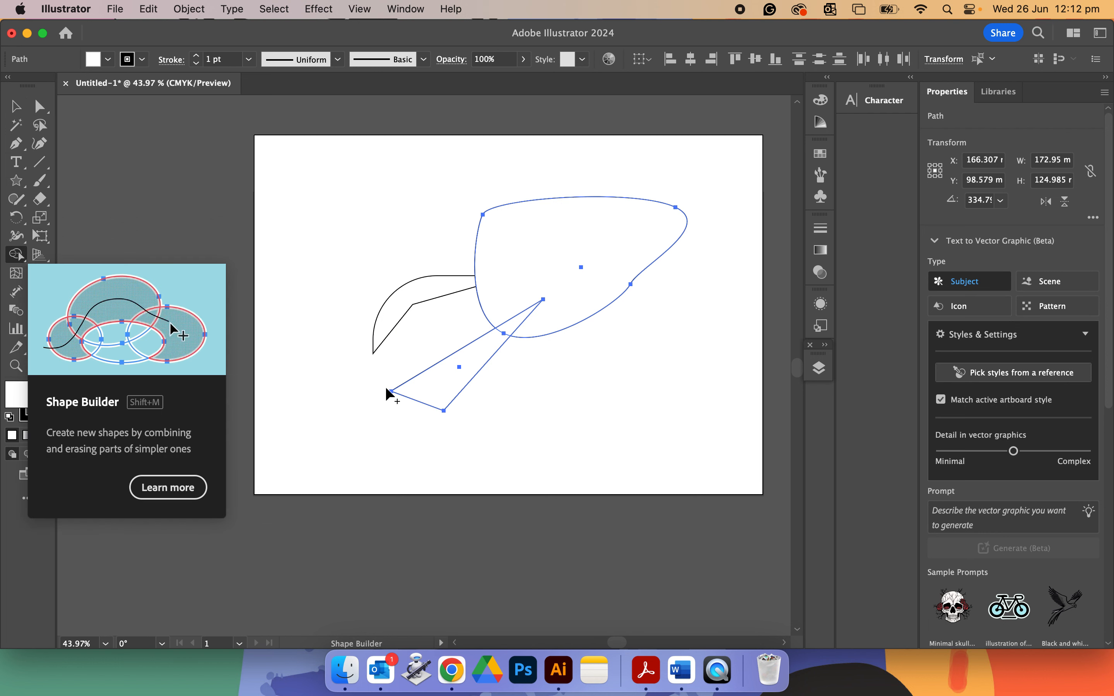
{"action": "left_click_drag", "start_coordinate": [453, 373], "coordinate": [567, 261]}
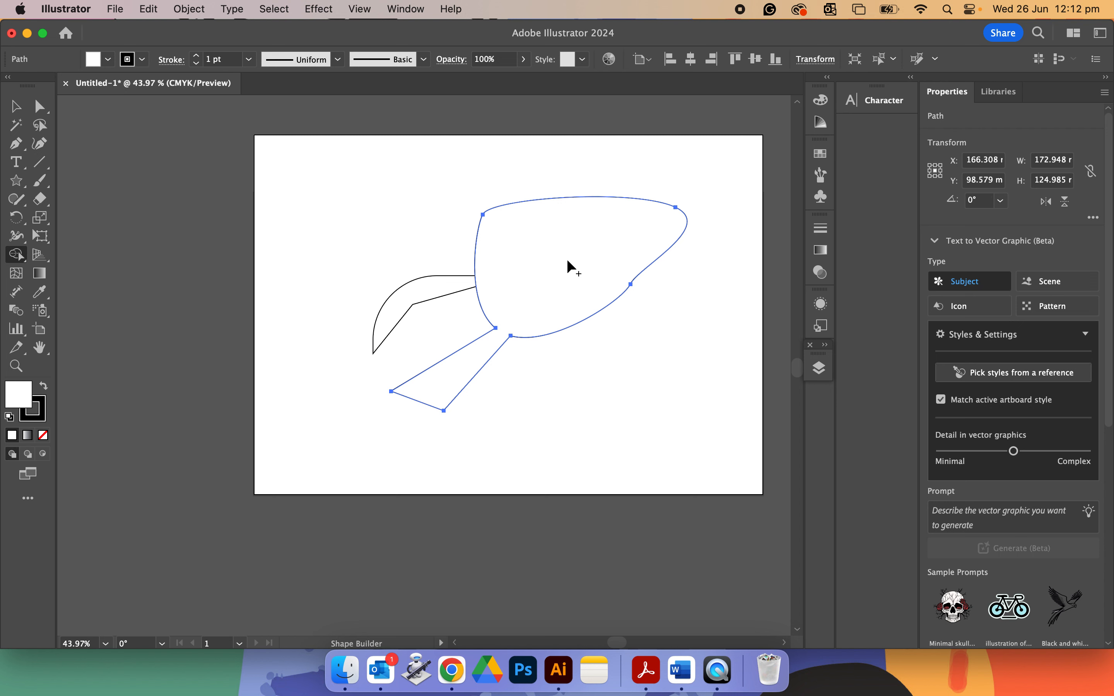
{"action": "key", "text": "super+z"}
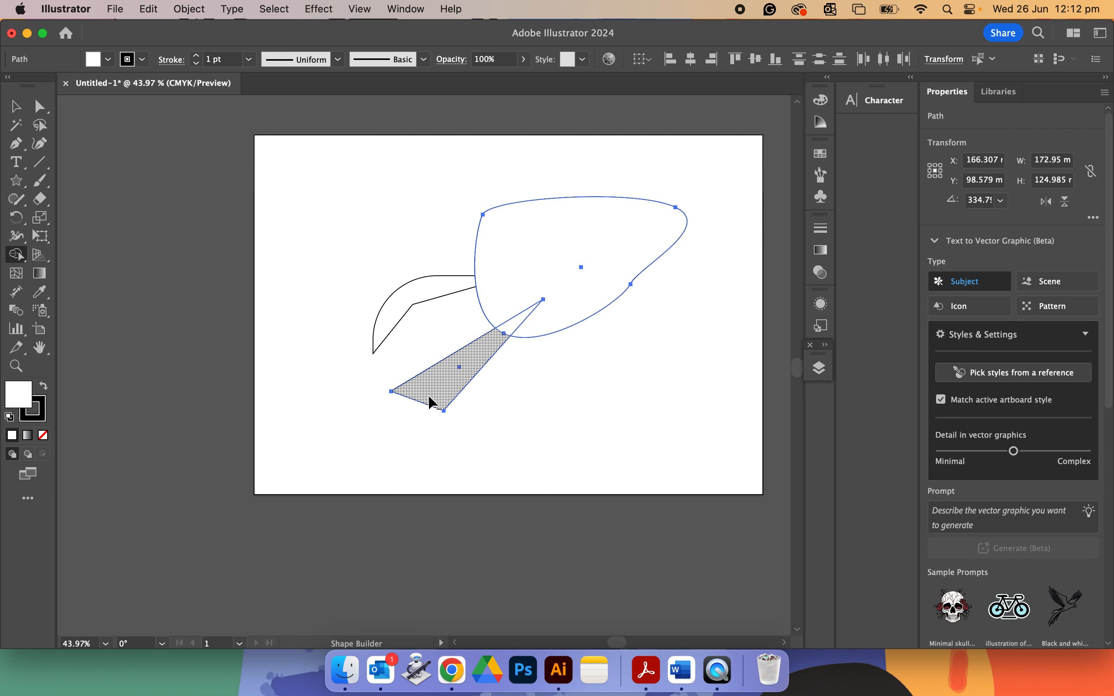
{"action": "left_click_drag", "start_coordinate": [405, 414], "coordinate": [514, 325]}
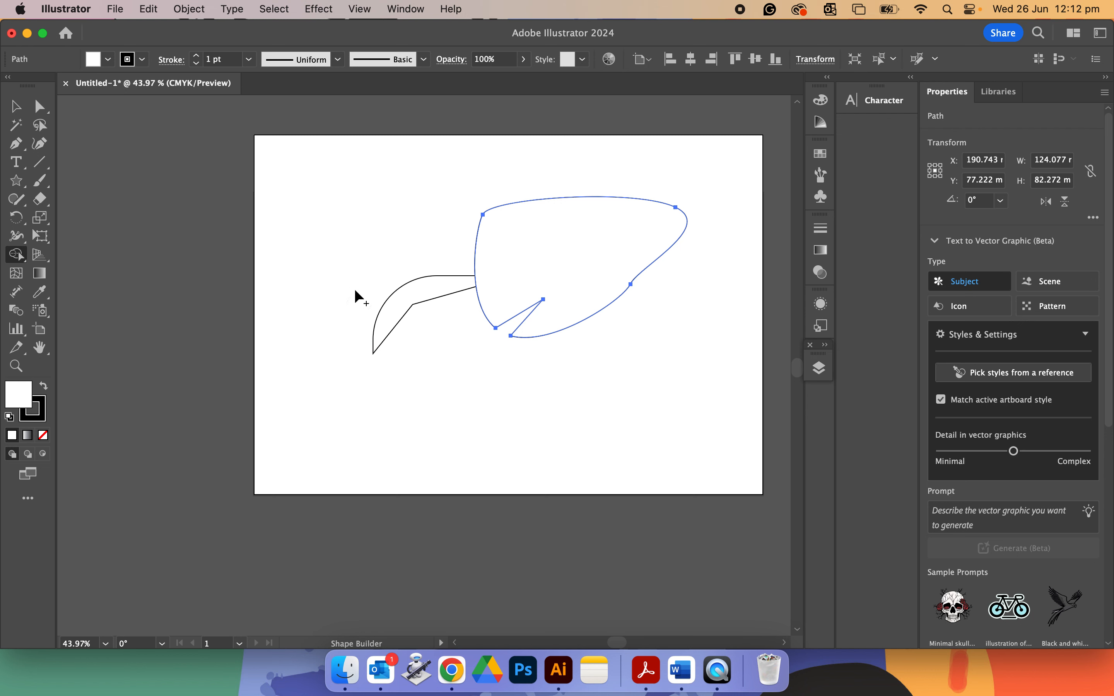
Move the crescent onto the blob, select both, and combine them into one shape with Shape Builder.
{"action": "left_click", "coordinate": [15, 106]}
{"action": "left_click", "coordinate": [273, 216]}
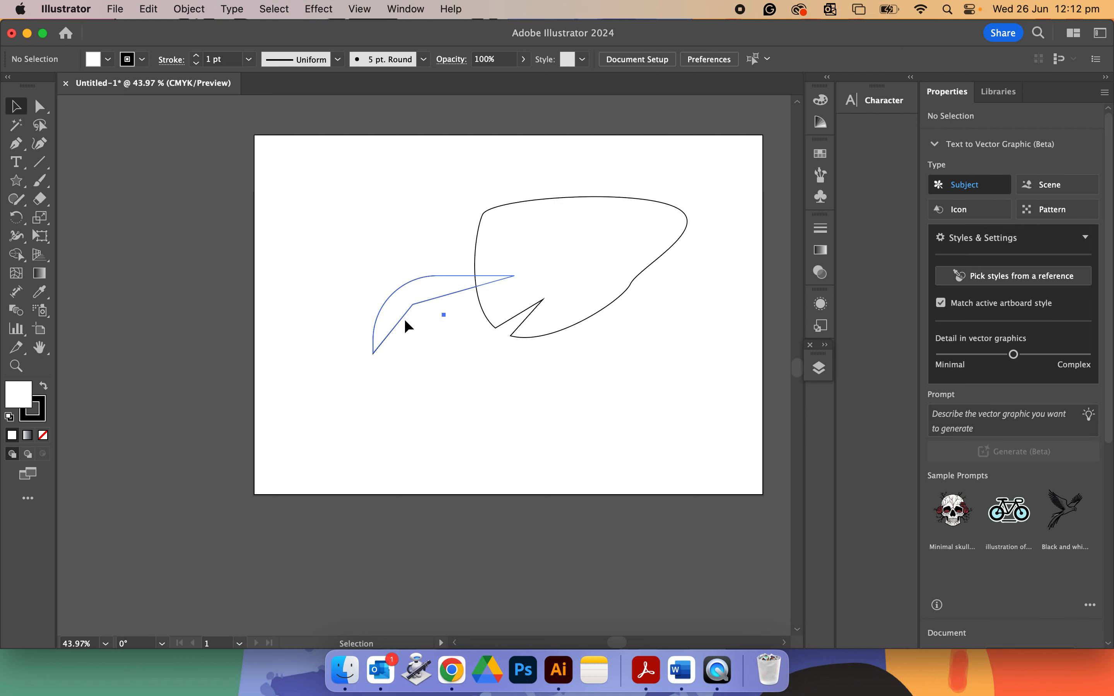
{"action": "left_click_drag", "start_coordinate": [404, 319], "coordinate": [460, 290]}
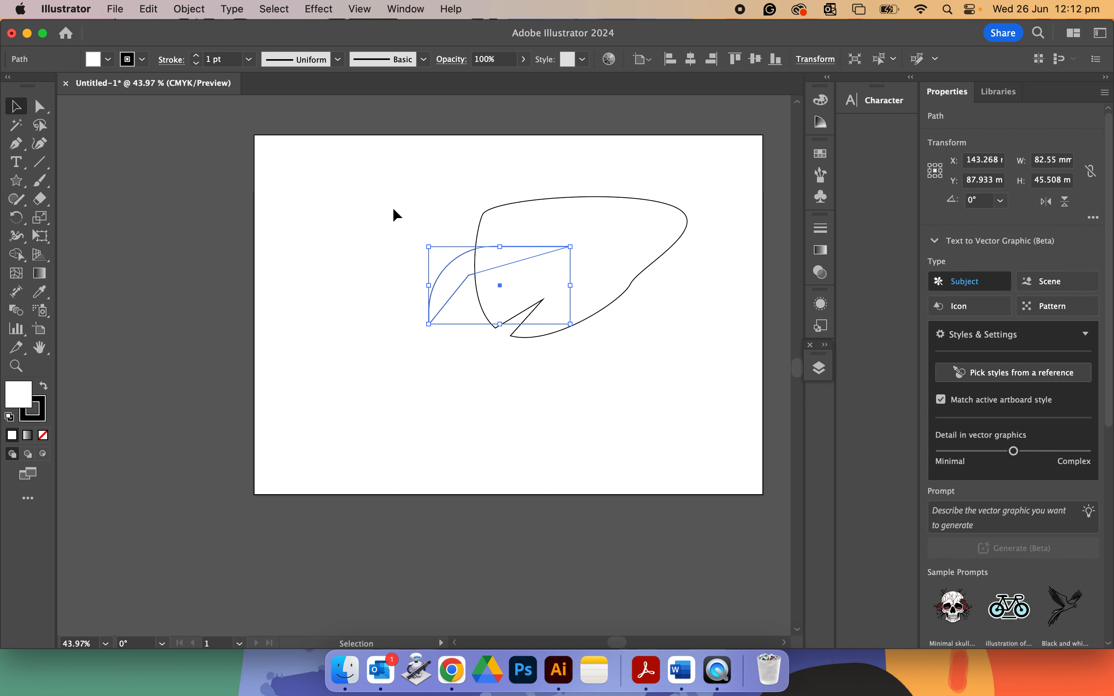
{"action": "left_click", "coordinate": [309, 124]}
{"action": "left_click_drag", "start_coordinate": [423, 167], "coordinate": [633, 293]}
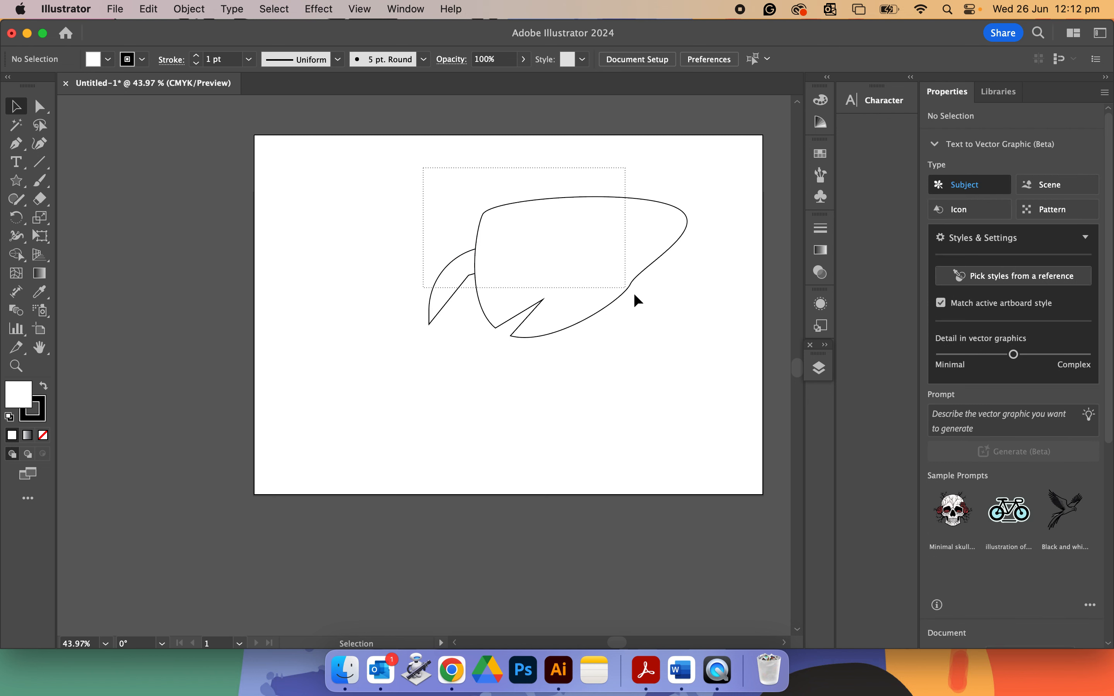
{"action": "left_click", "coordinate": [16, 254]}
{"action": "mouse_move", "coordinate": [398, 244]}
{"action": "left_mouse_down"}
{"action": "mouse_move", "coordinate": [434, 263]}
{"action": "mouse_move", "coordinate": [505, 258]}
{"action": "left_mouse_up"}
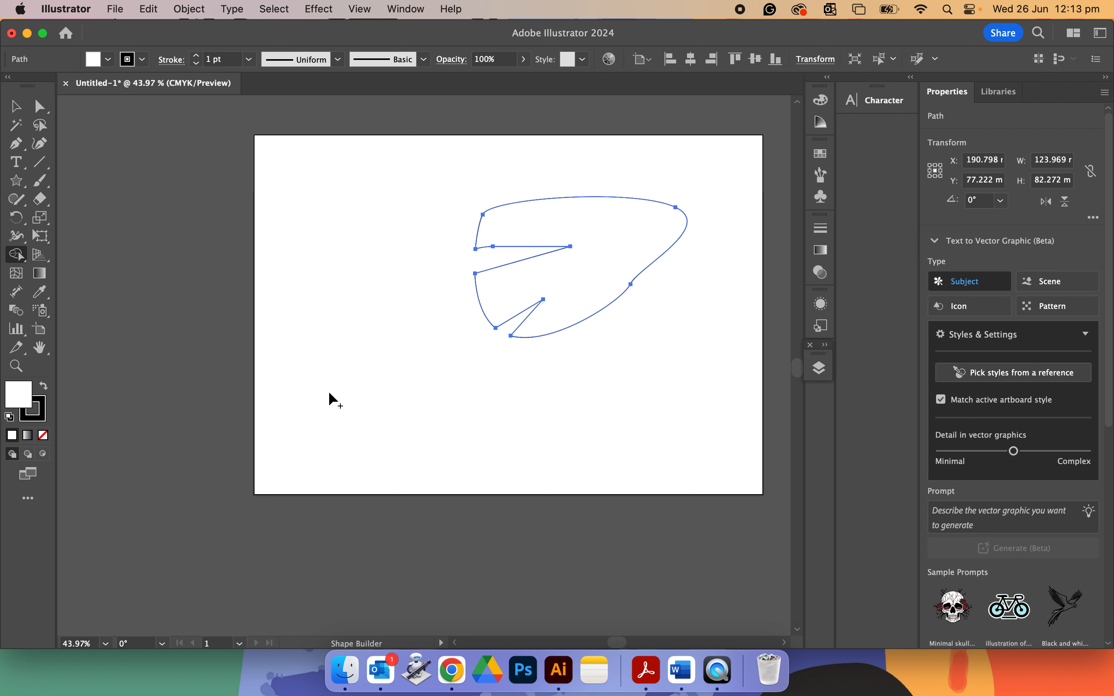
{"action": "left_click", "coordinate": [16, 106]}
{"action": "left_click", "coordinate": [284, 273]}
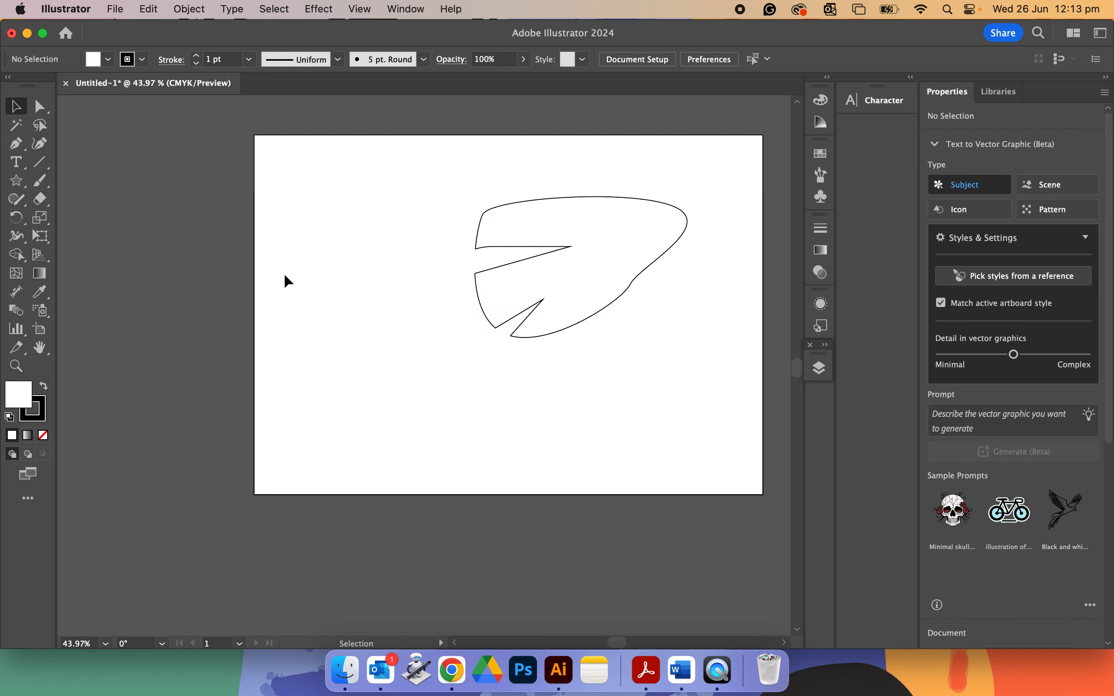
Delete the combined shape from the artboard.
{"action": "left_click", "coordinate": [523, 267]}
{"action": "left_click_drag", "start_coordinate": [523, 267], "coordinate": [404, 283]}
{"action": "key", "text": "Delete"}
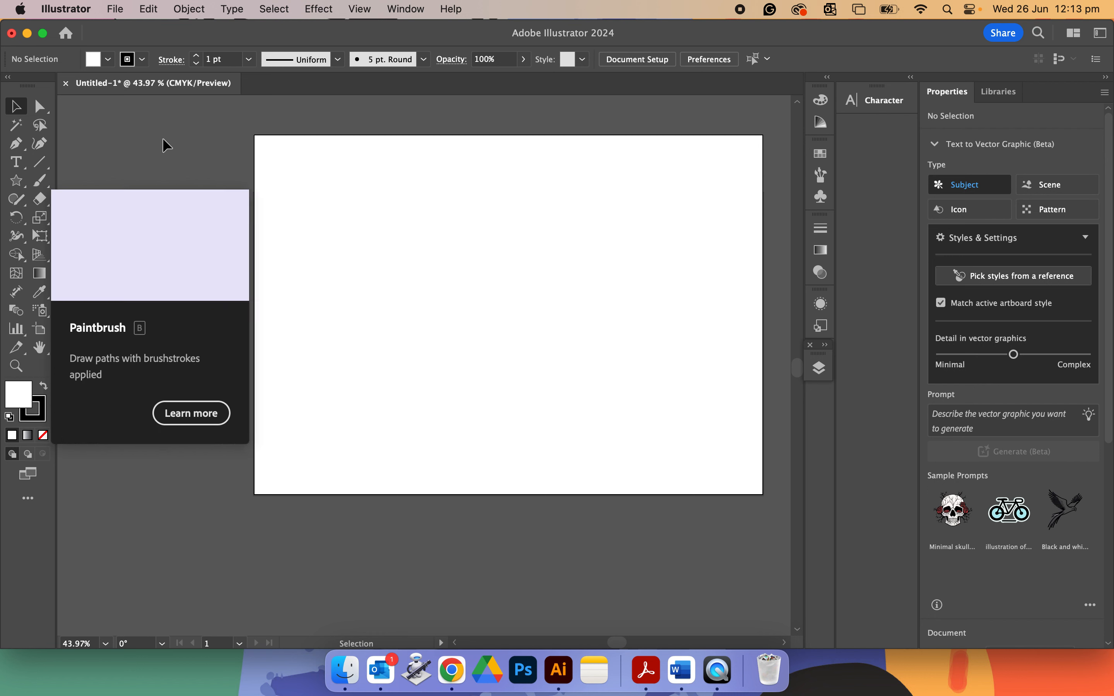
Draw a rectangle about 108 × 97 mm with the Rectangle Tool.
{"action": "left_click", "coordinate": [16, 183]}
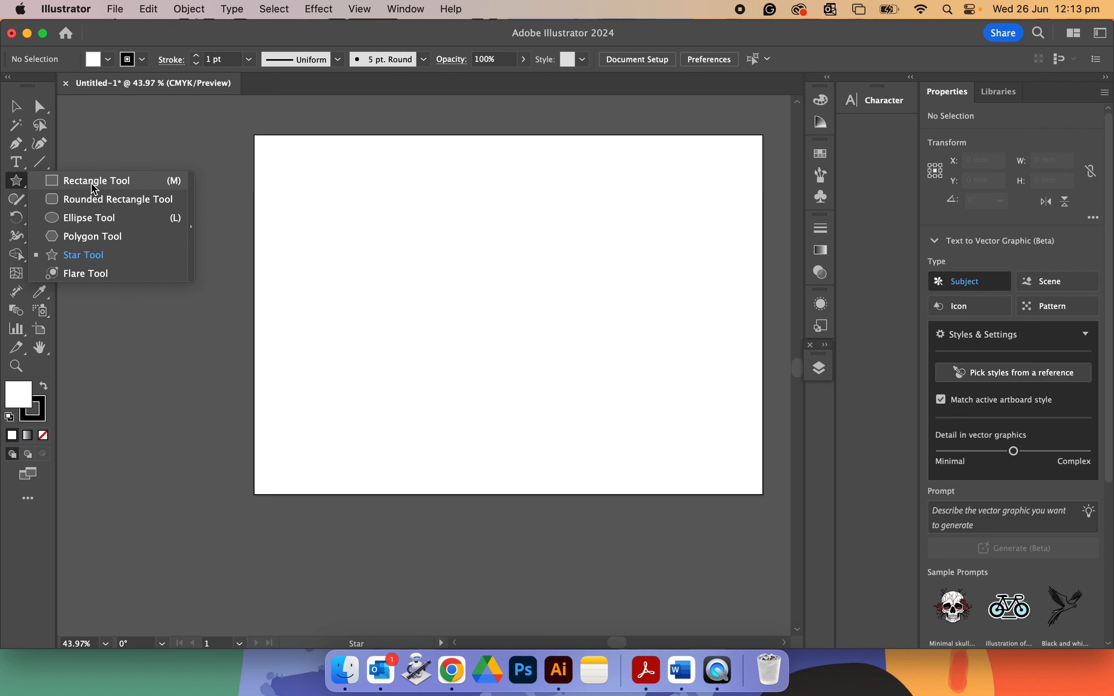
{"action": "left_click", "coordinate": [94, 181]}
{"action": "left_click_drag", "start_coordinate": [338, 199], "coordinate": [525, 364]}
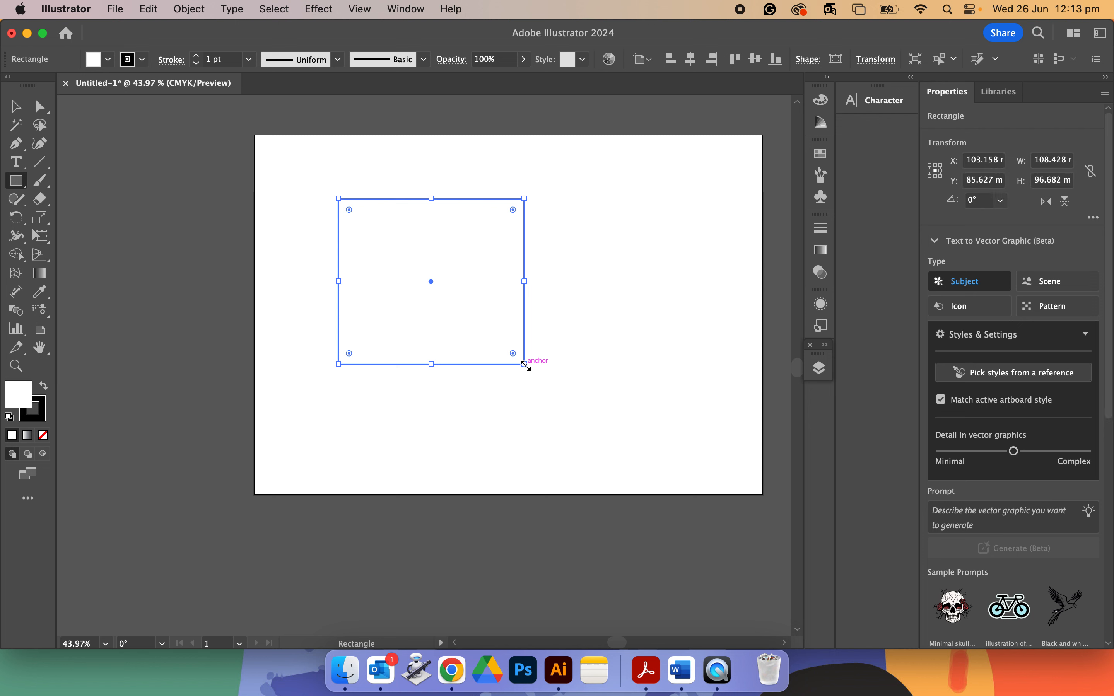
{"action": "left_click", "coordinate": [404, 10]}
{"action": "mouse_move", "coordinate": [560, 92]}
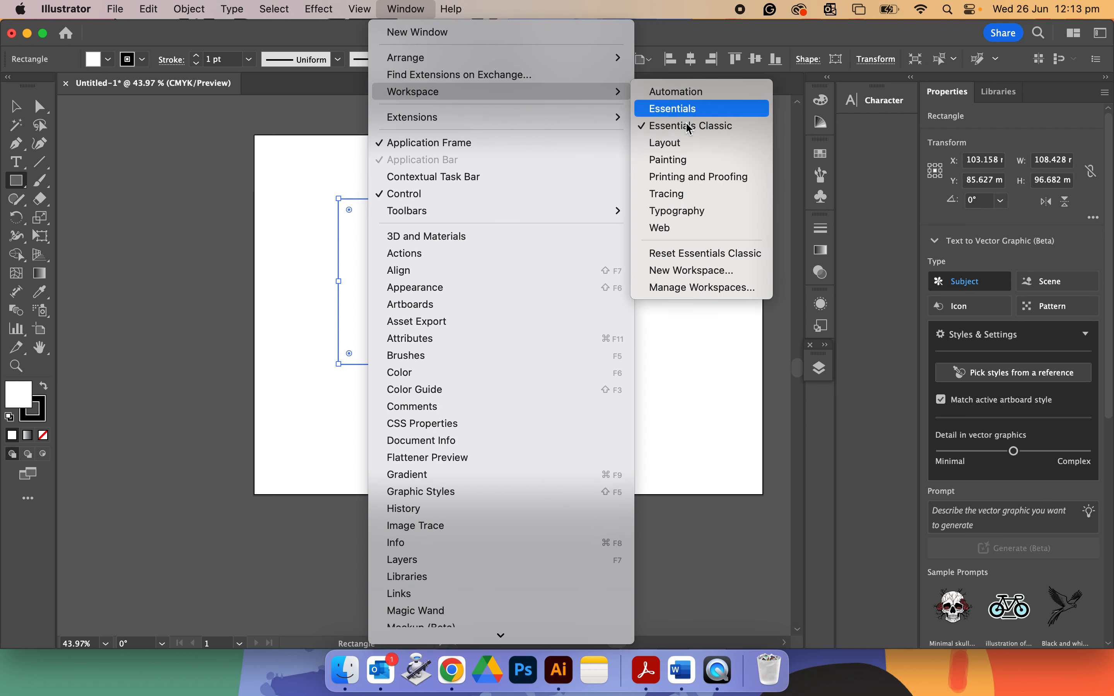
{"action": "left_click", "coordinate": [184, 226]}
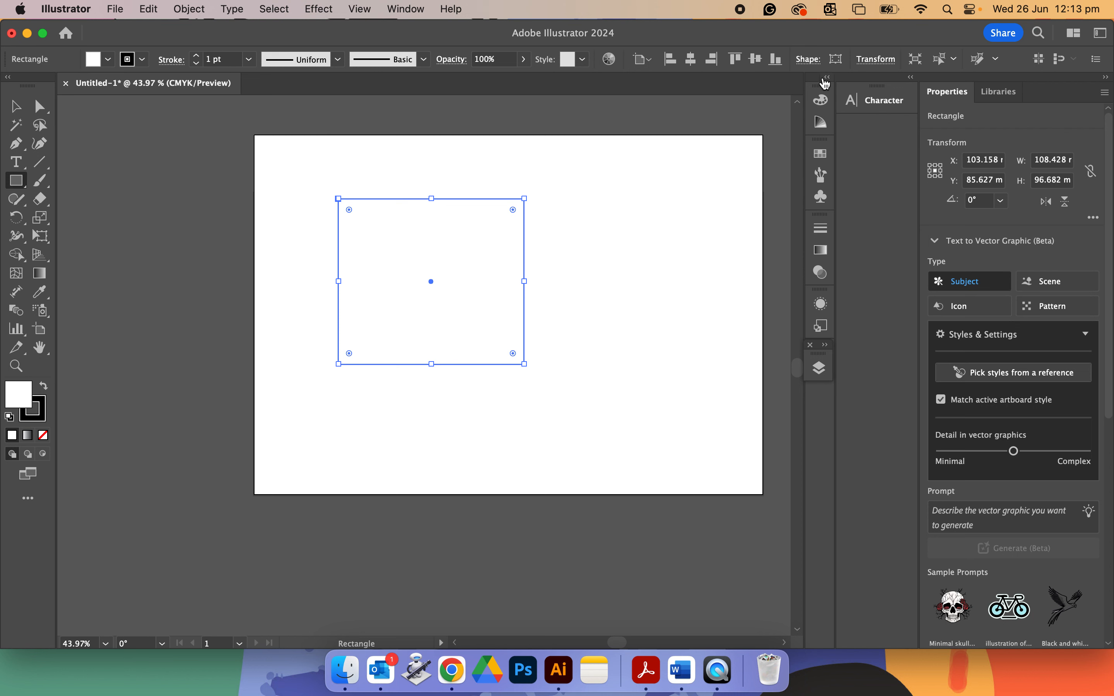
Open the Color panel and fill the rectangle with red from the swatches.
{"action": "left_click", "coordinate": [824, 102]}
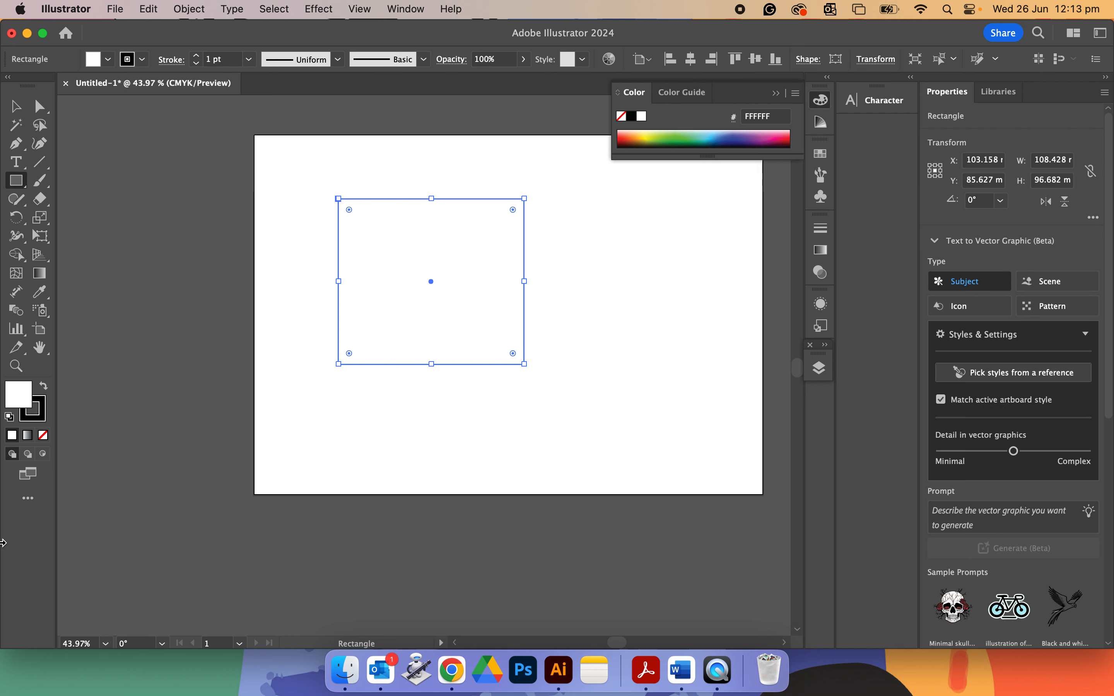
{"action": "left_click", "coordinate": [321, 153]}
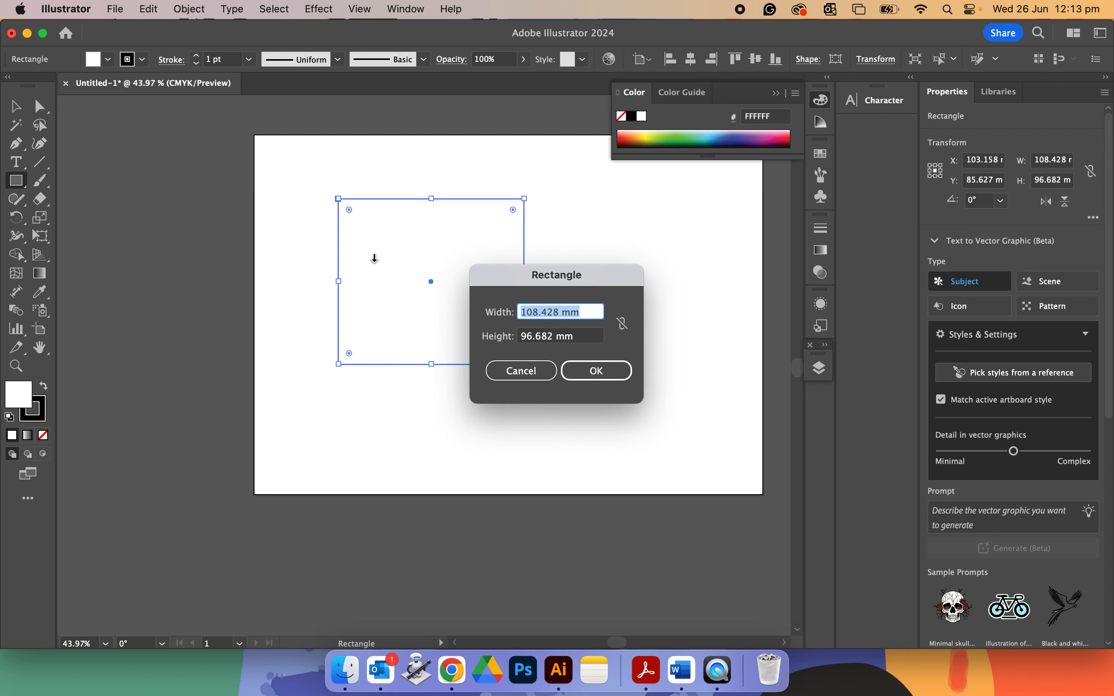
{"action": "left_click", "coordinate": [528, 368]}
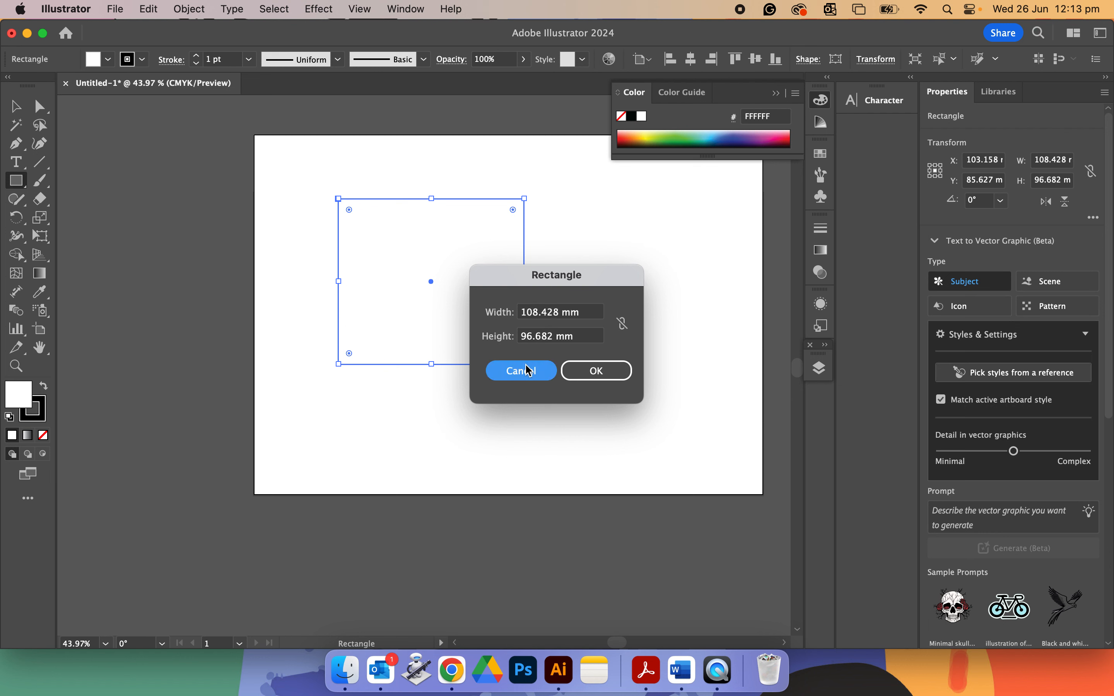
{"action": "left_click", "coordinate": [108, 58]}
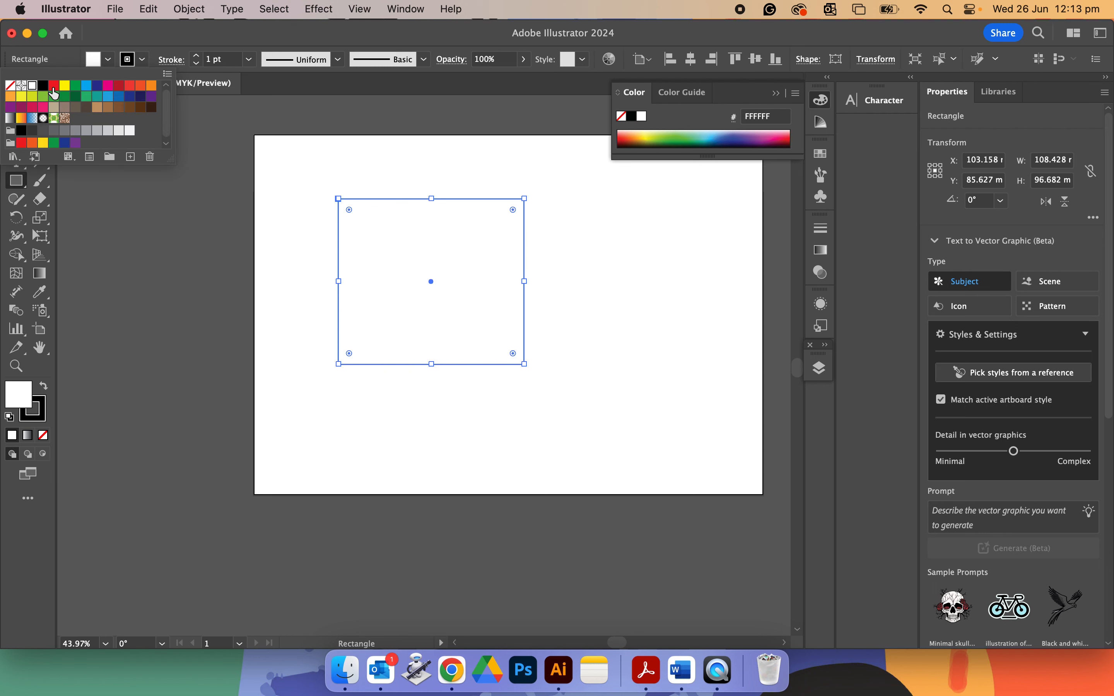
{"action": "left_click", "coordinate": [54, 86]}
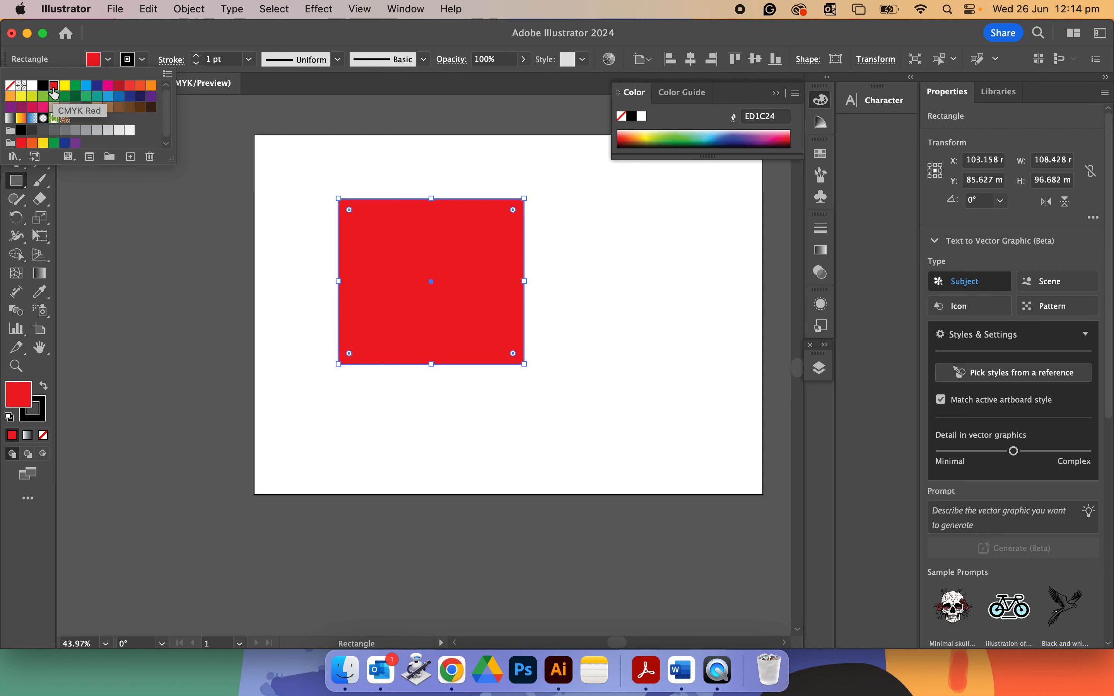
Change the rectangle's fill to blue 00AFD3 from the Color panel spectrum.
{"action": "double_click", "coordinate": [13, 393]}
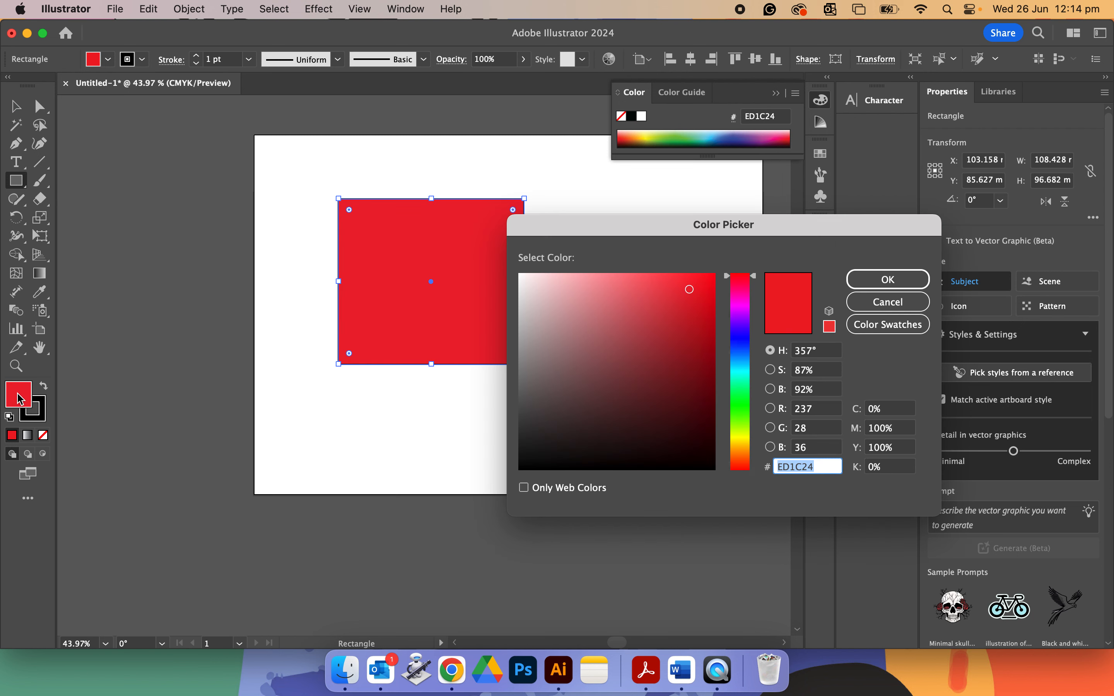
{"action": "mouse_move", "coordinate": [645, 281]}
{"action": "left_mouse_down"}
{"action": "mouse_move", "coordinate": [681, 277]}
{"action": "mouse_move", "coordinate": [596, 317]}
{"action": "left_mouse_up"}
{"action": "left_click", "coordinate": [883, 278]}
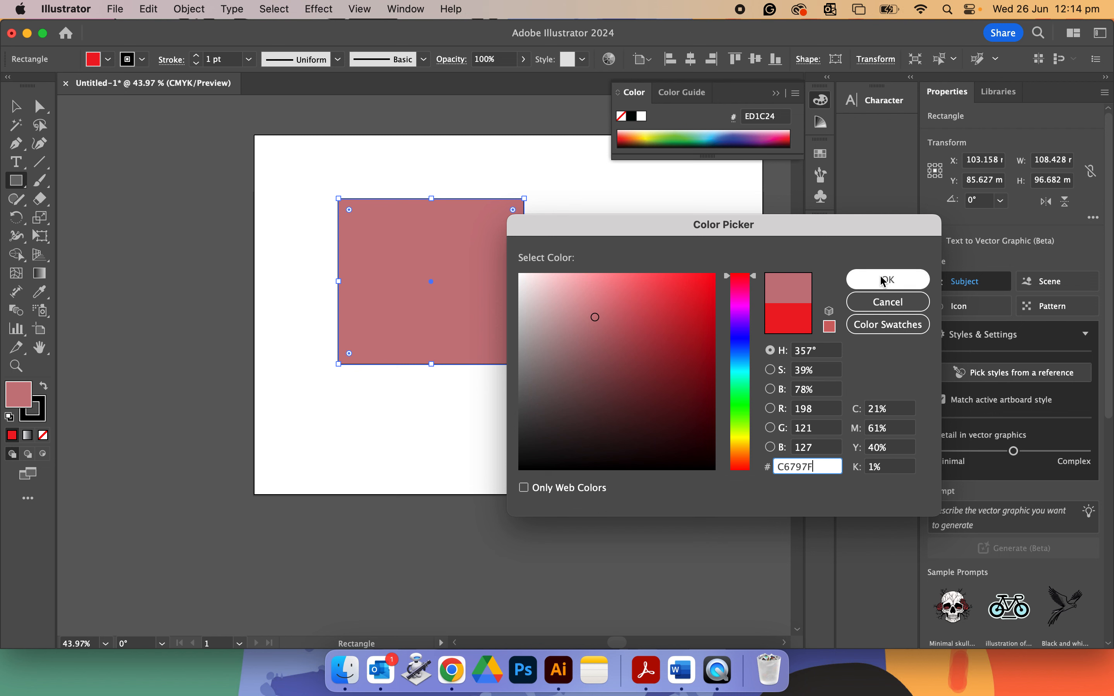
{"action": "mouse_move", "coordinate": [731, 134]}
{"action": "left_mouse_down"}
{"action": "mouse_move", "coordinate": [704, 135]}
{"action": "mouse_move", "coordinate": [714, 133]}
{"action": "left_mouse_up"}
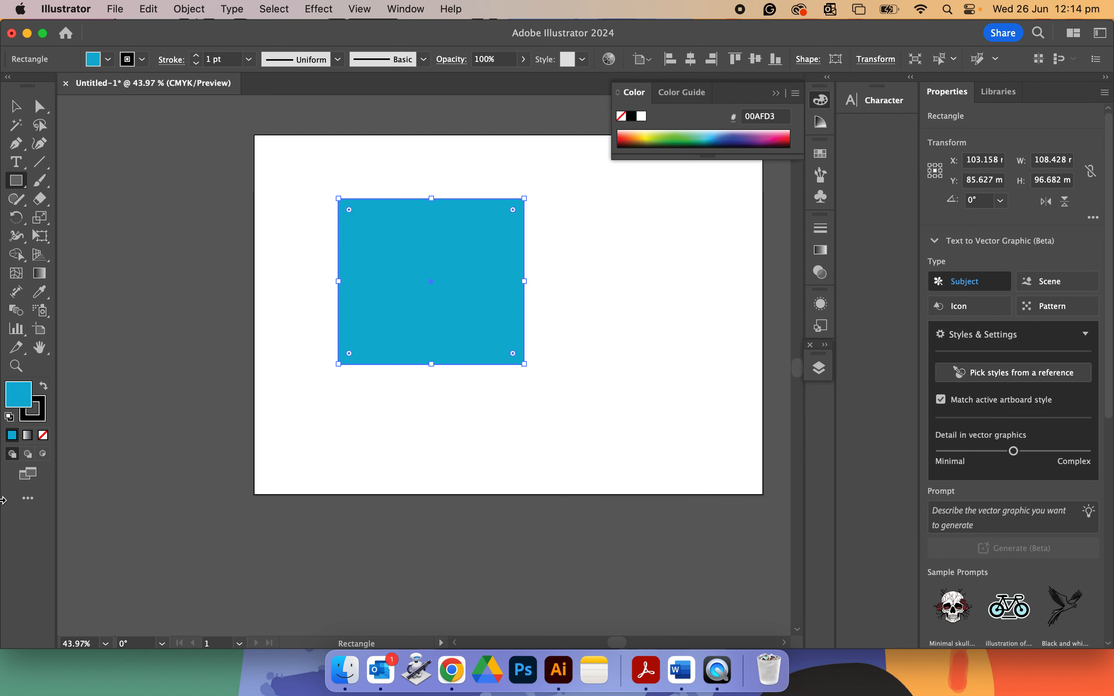
Set the rectangle's stroke colour to F91052 in the Color Picker.
{"action": "left_click", "coordinate": [46, 416]}
{"action": "double_click", "coordinate": [45, 416]}
{"action": "left_click", "coordinate": [704, 278]}
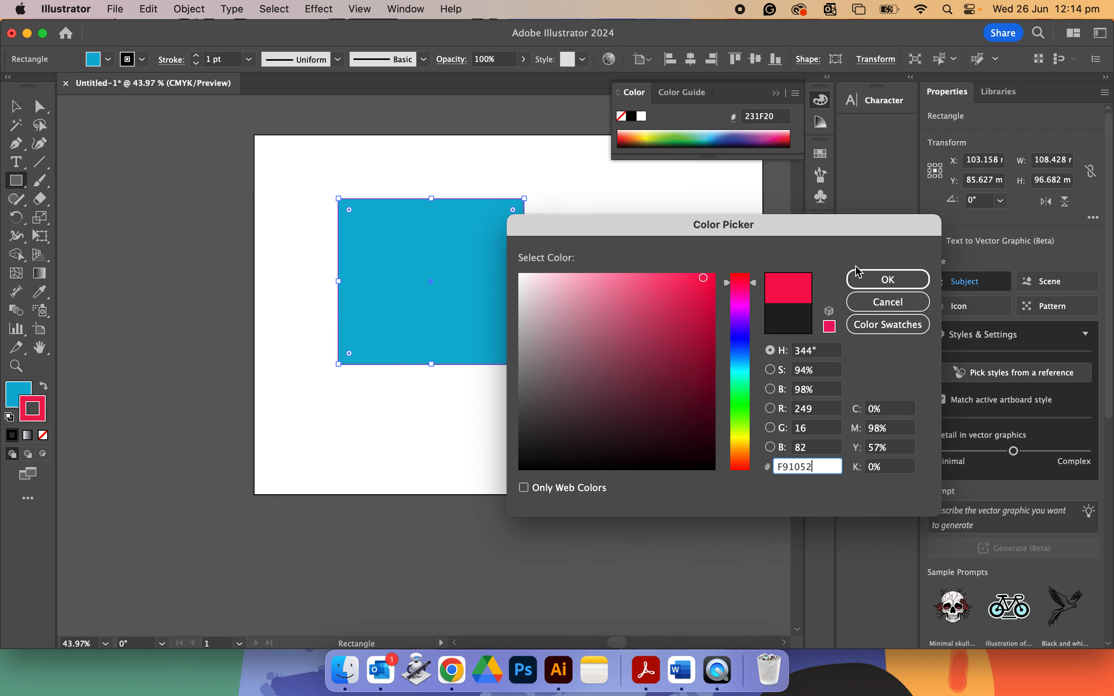
{"action": "left_click", "coordinate": [882, 280]}
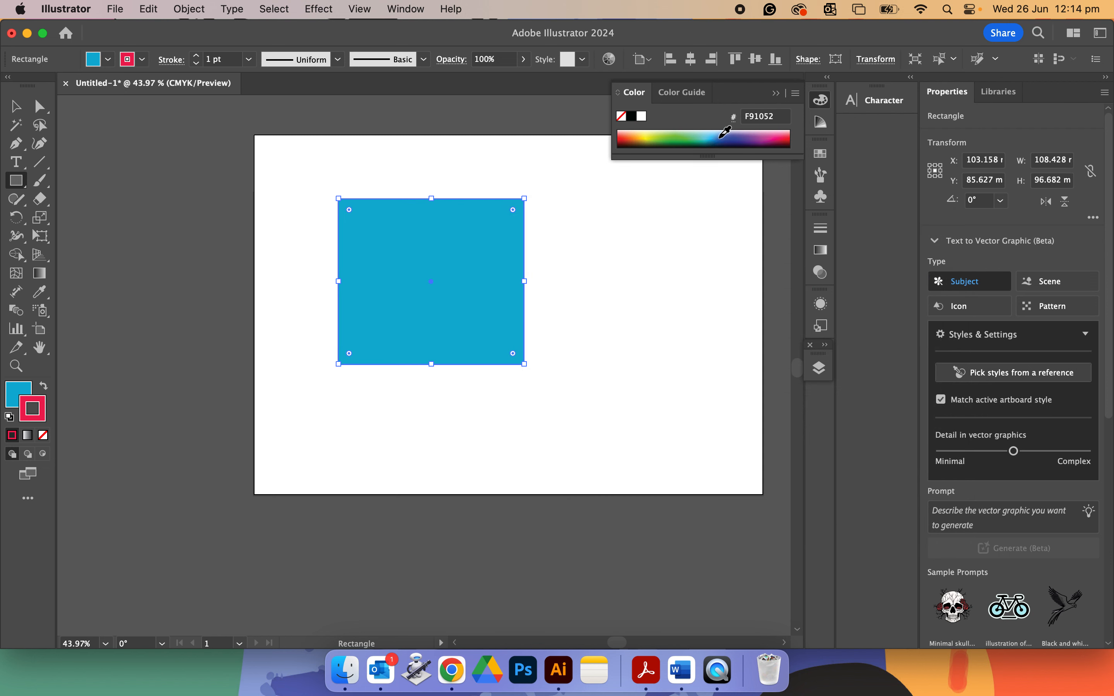
Set the rectangle's stroke to red C=0 M=90 Y=85 K=0 from the swatches.
{"action": "left_click", "coordinate": [724, 132]}
{"action": "left_click", "coordinate": [127, 59]}
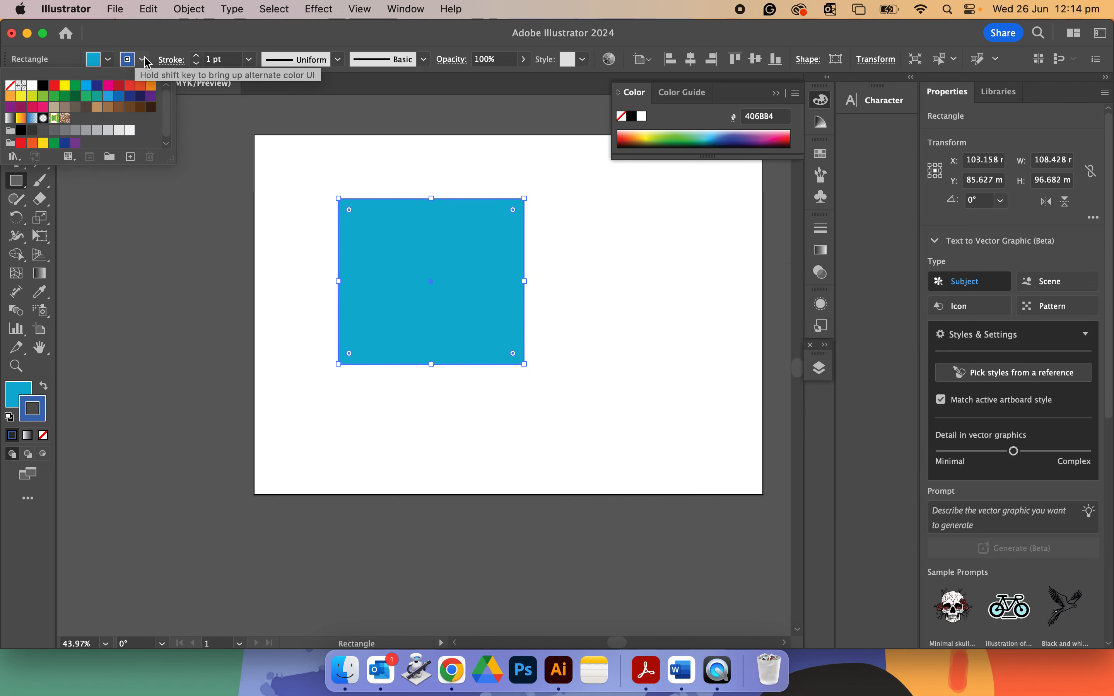
{"action": "left_click", "coordinate": [127, 88]}
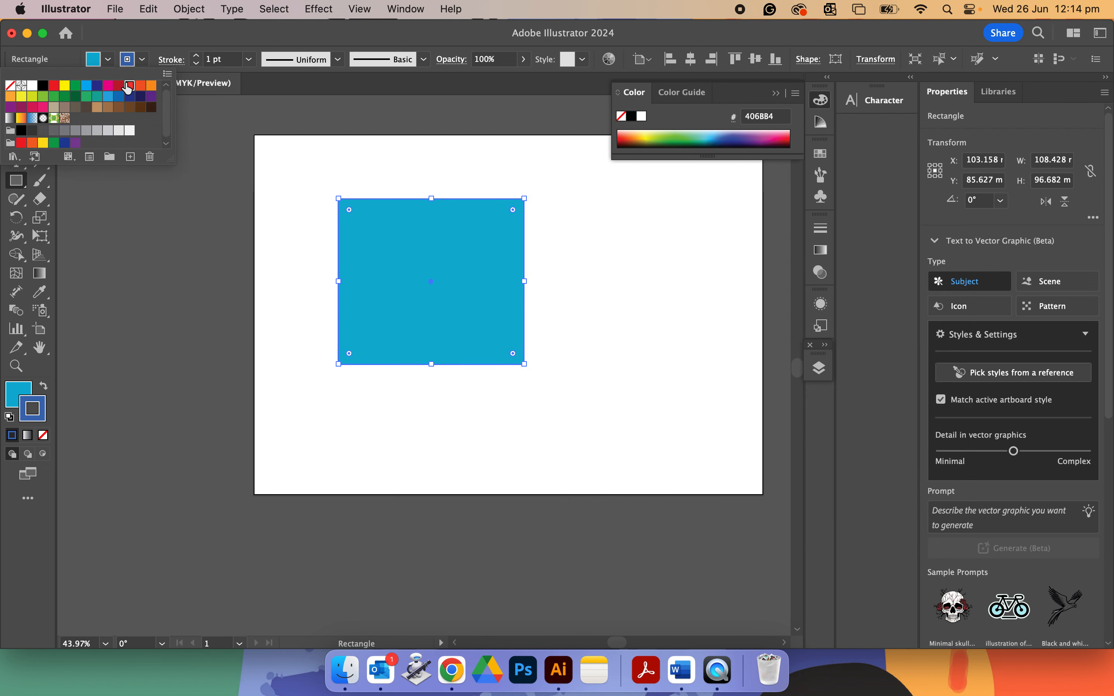
Collapse the Color panel and delete the rectangle.
{"action": "left_click", "coordinate": [777, 94]}
{"action": "left_click", "coordinate": [16, 106]}
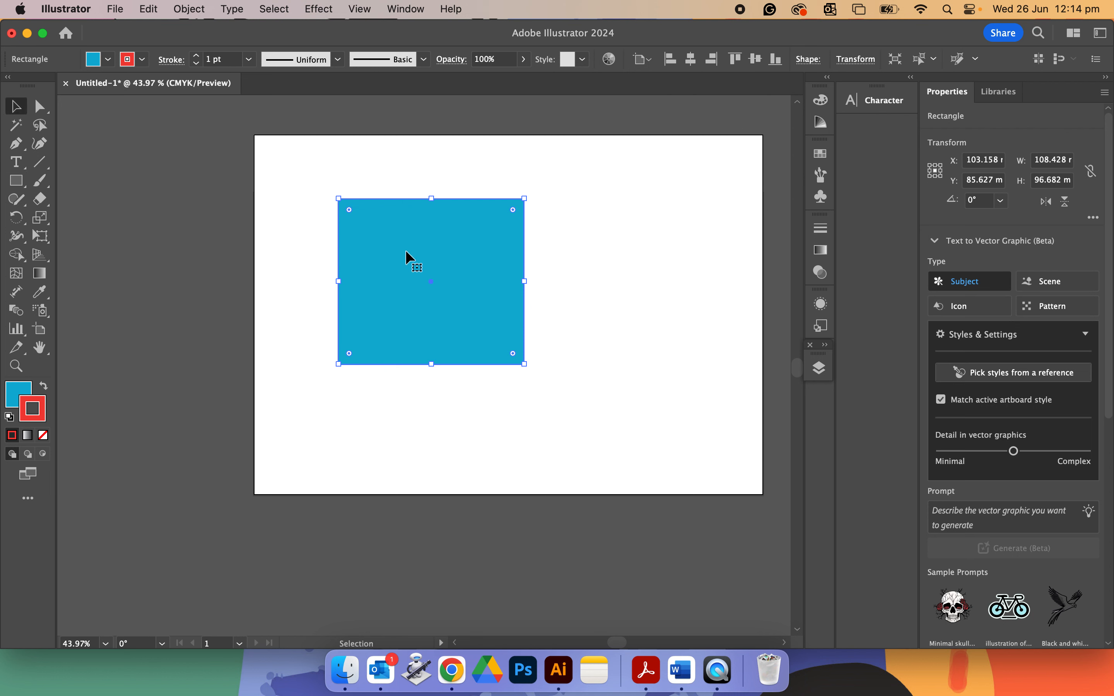
{"action": "key", "text": "Delete"}
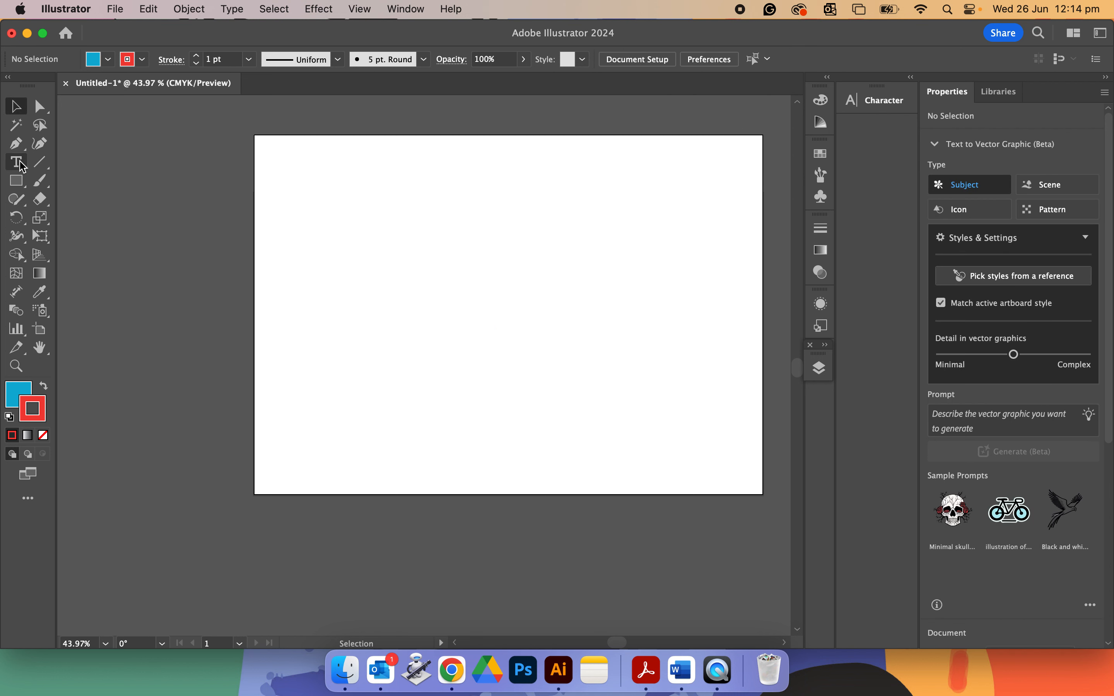
Draw a curved three-point path with the Pen Tool.
{"action": "left_click", "coordinate": [16, 143]}
{"action": "left_click", "coordinate": [358, 221]}
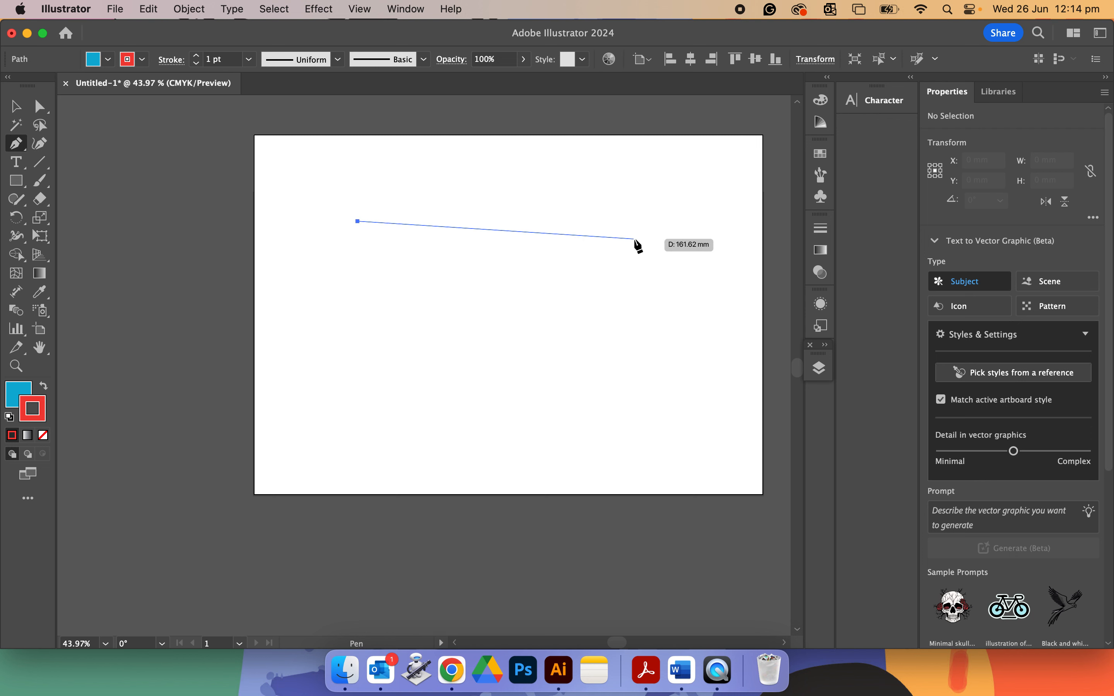
{"action": "left_click_drag", "start_coordinate": [635, 239], "coordinate": [651, 354]}
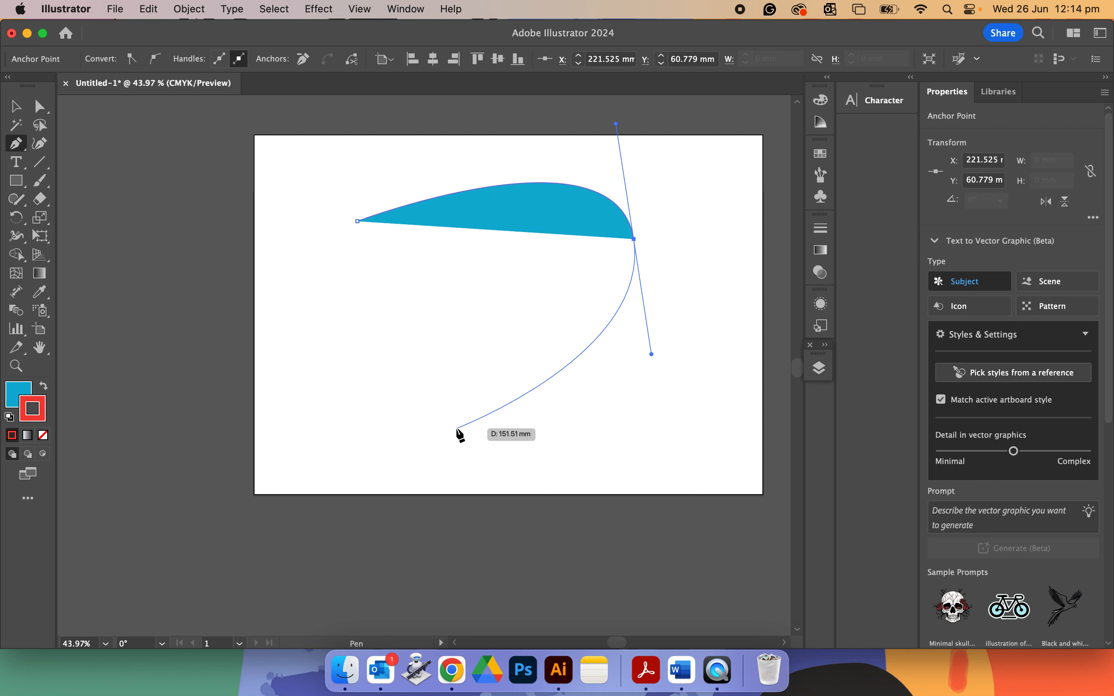
{"action": "left_click", "coordinate": [458, 429]}
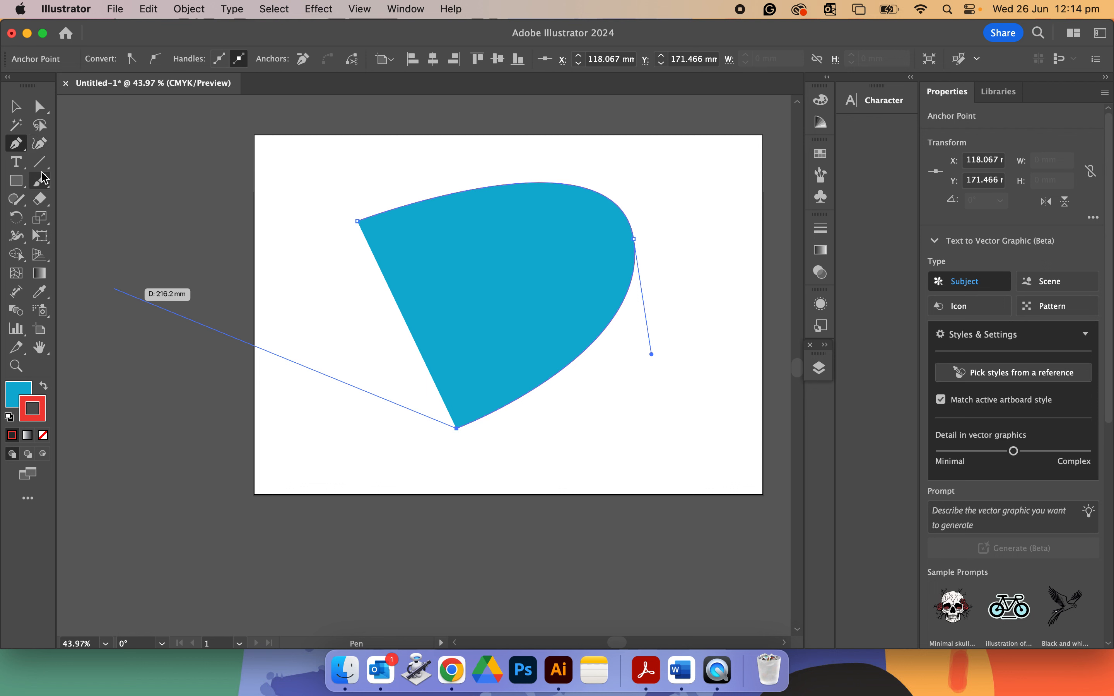
Paint a hooked curve stroke with the Paintbrush Tool.
{"action": "left_click", "coordinate": [46, 186]}
{"action": "mouse_move", "coordinate": [286, 366]}
{"action": "left_mouse_down"}
{"action": "mouse_move", "coordinate": [313, 438]}
{"action": "mouse_move", "coordinate": [370, 367]}
{"action": "left_mouse_up"}
{"action": "left_click_drag", "start_coordinate": [352, 326], "coordinate": [311, 287]}
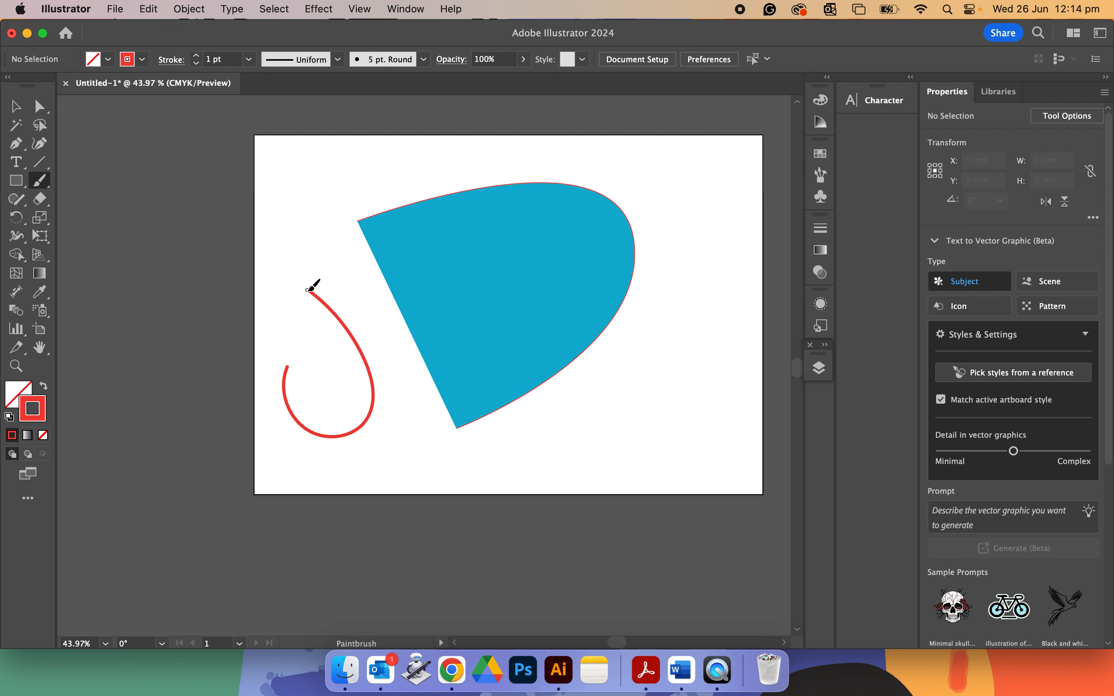
Select the brush stroke and fill it with CMYK Cyan from the swatches.
{"action": "left_click", "coordinate": [108, 59]}
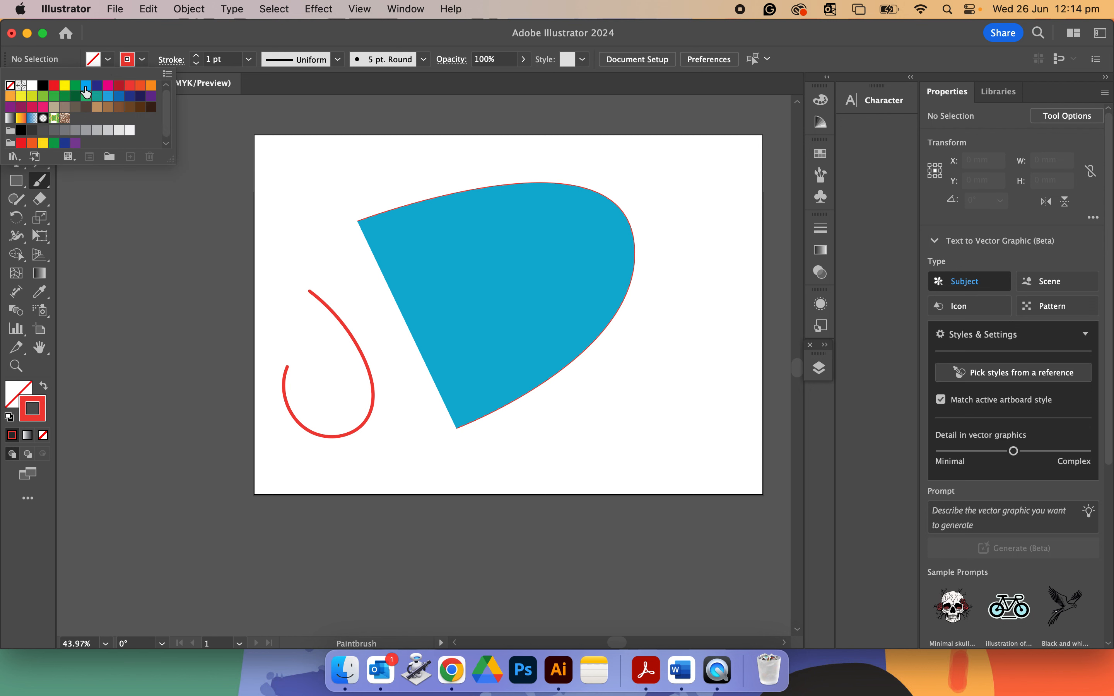
{"action": "left_click", "coordinate": [86, 86]}
{"action": "left_click", "coordinate": [364, 428]}
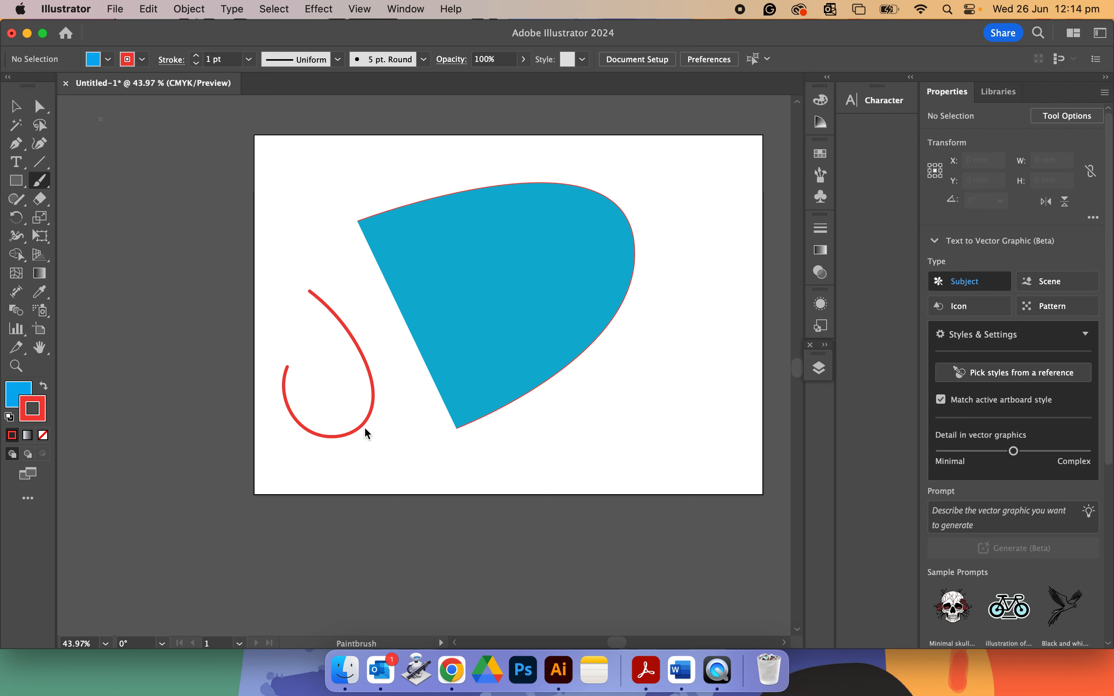
{"action": "left_click", "coordinate": [364, 427]}
{"action": "left_click", "coordinate": [15, 107]}
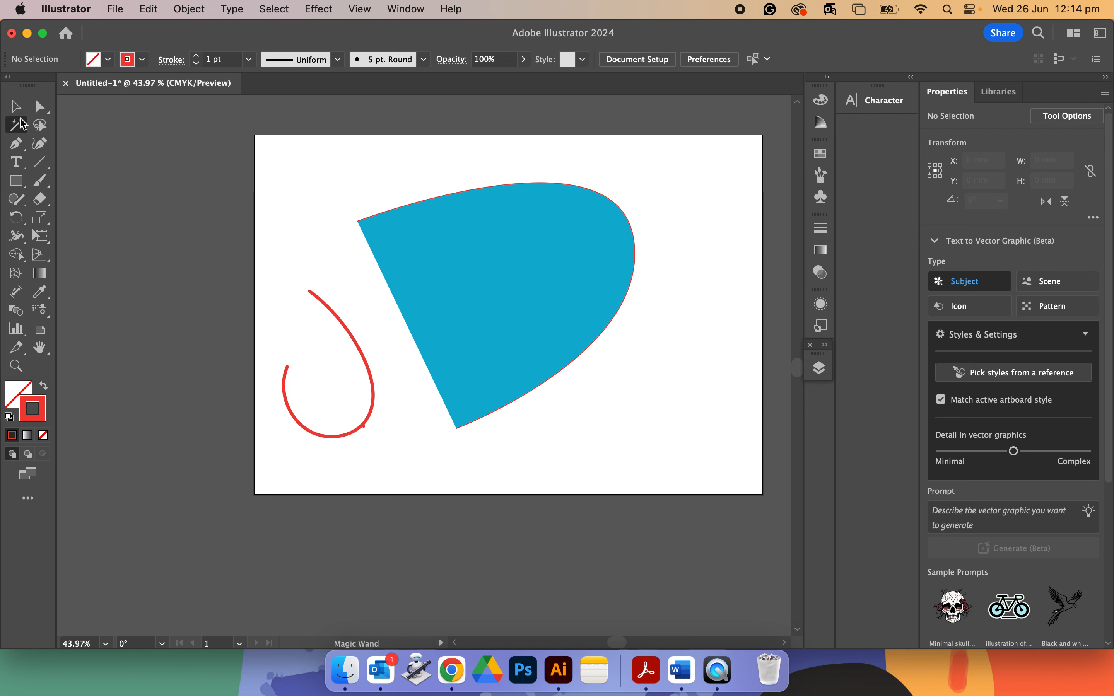
{"action": "left_click", "coordinate": [347, 337]}
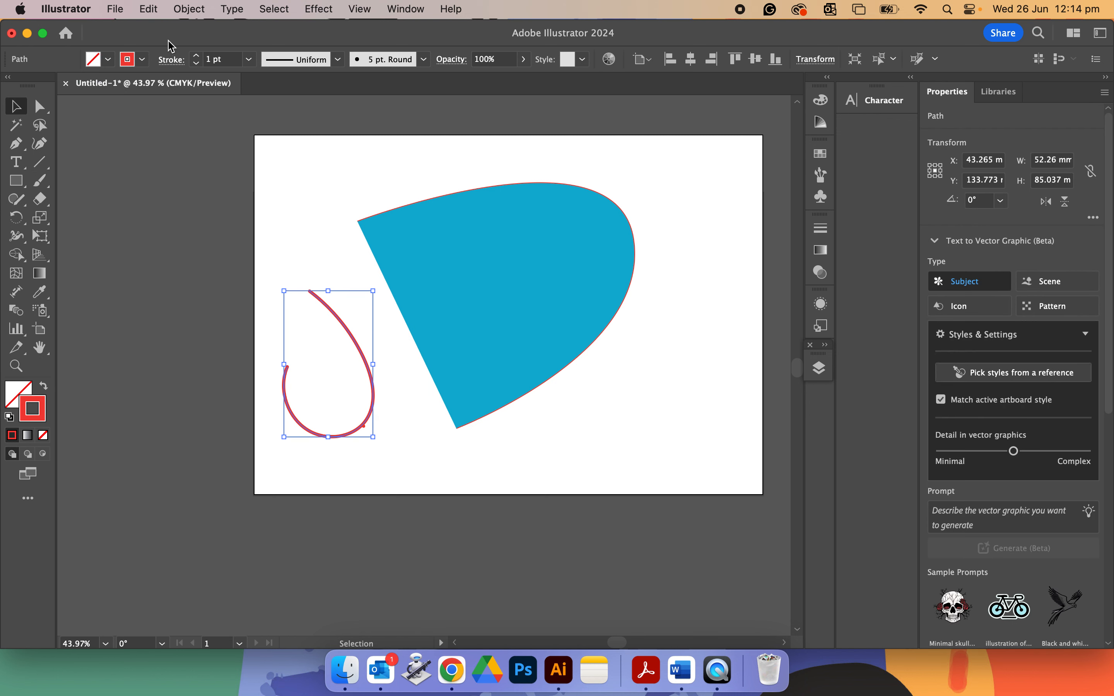
{"action": "left_click", "coordinate": [108, 58]}
{"action": "left_click", "coordinate": [85, 87]}
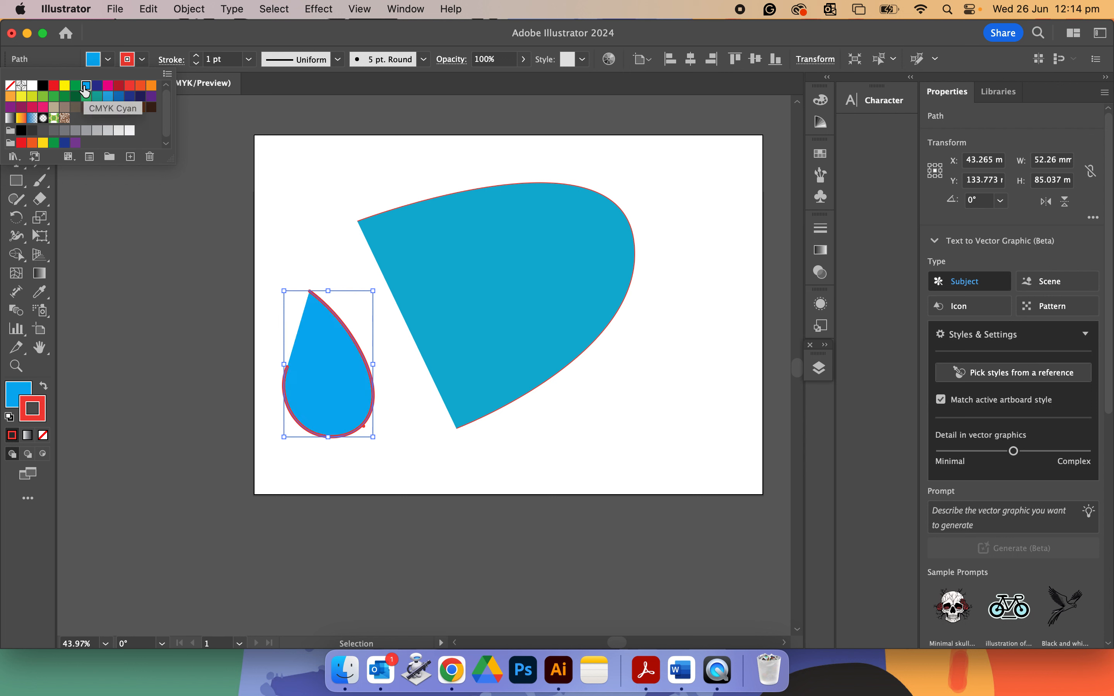
Undo the recent fill, brush stroke and pen path.
{"action": "left_click", "coordinate": [325, 252]}
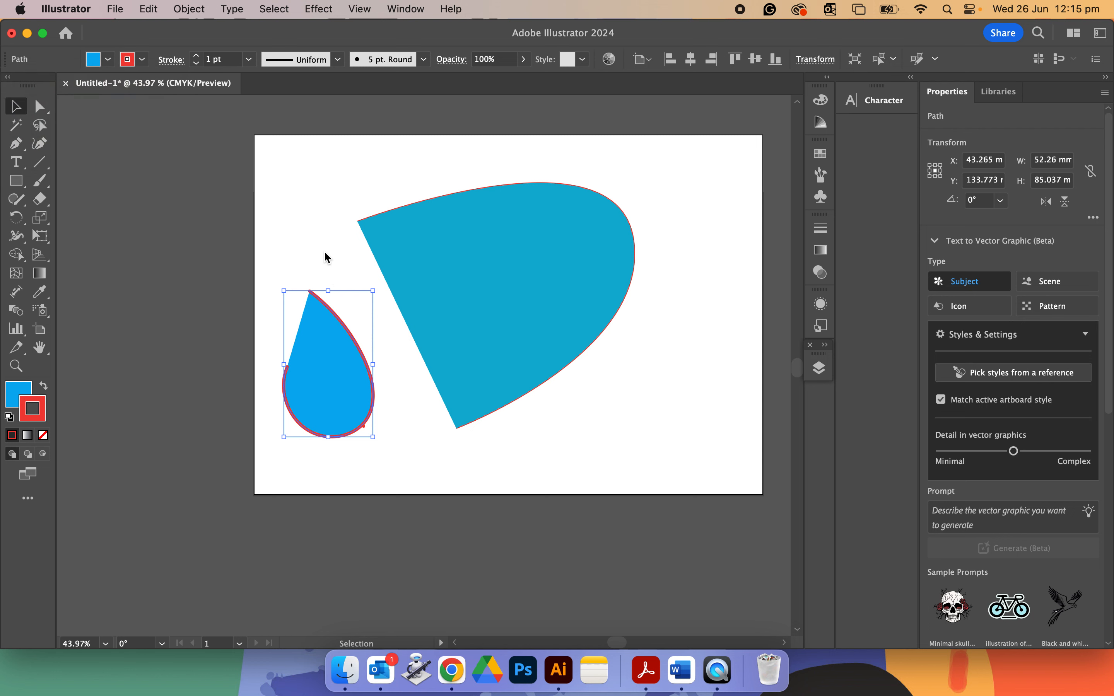
{"action": "key", "text": "super+z"}
{"action": "key", "text": "super+z"}
{"action": "key", "text": "super+z"}
{"action": "key", "text": "super+z"}
{"action": "key", "text": "super+z"}
{"action": "key", "text": "super+z"}
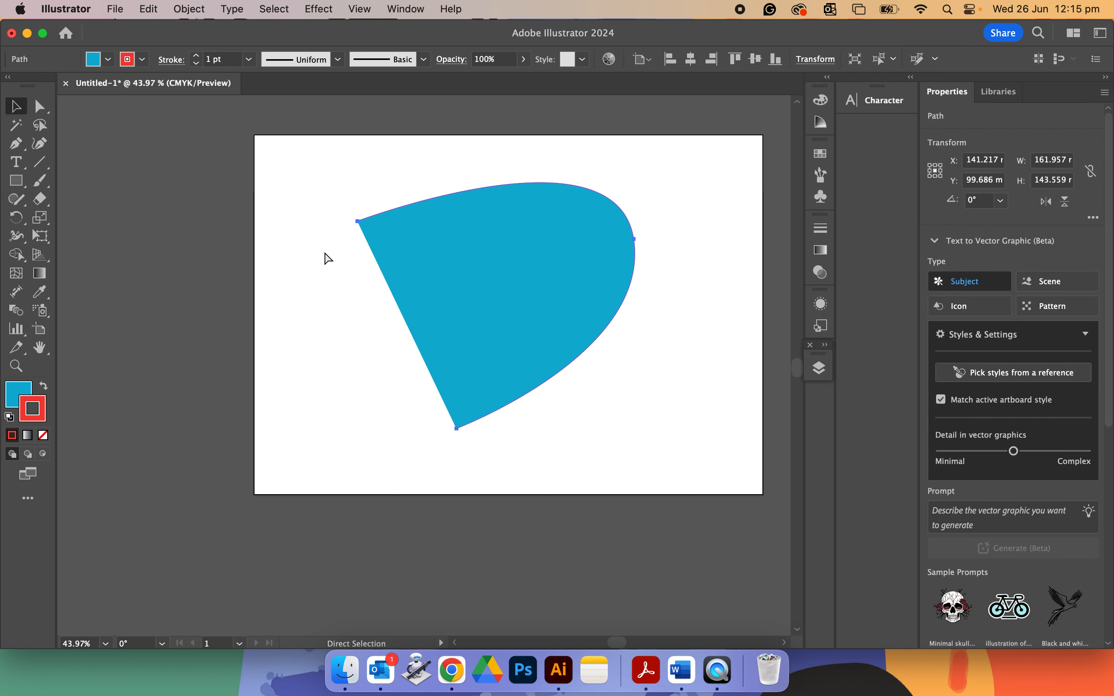
{"action": "key", "text": "v"}
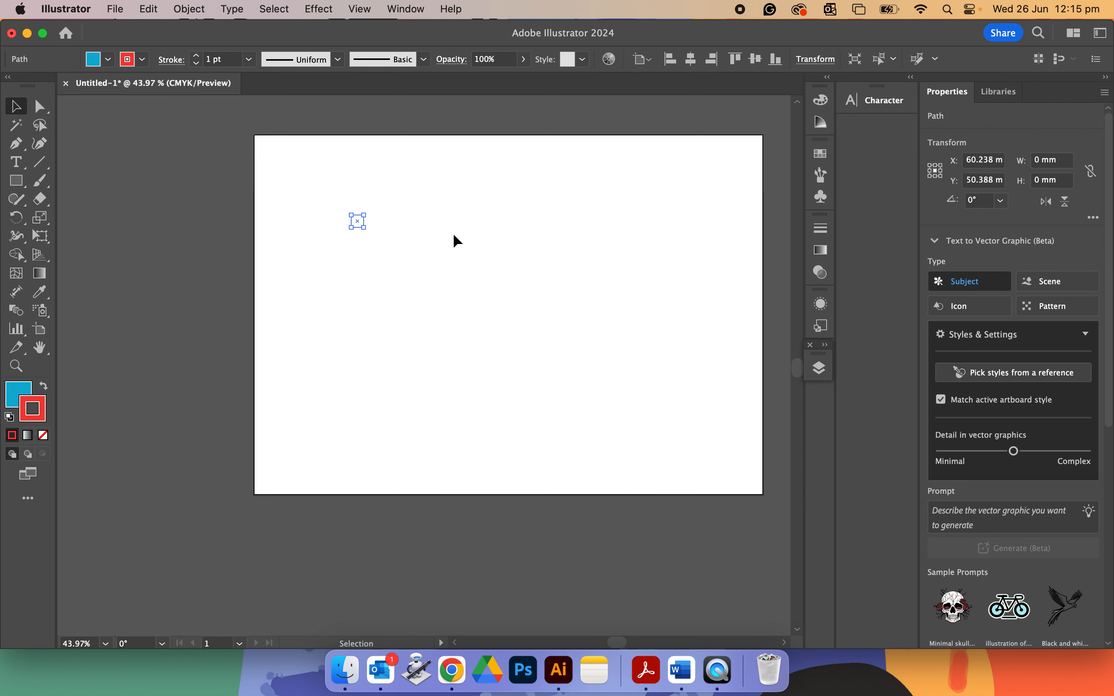
Set both the fill and the stroke colour to none.
{"action": "left_click", "coordinate": [372, 209]}
{"action": "left_click", "coordinate": [13, 392]}
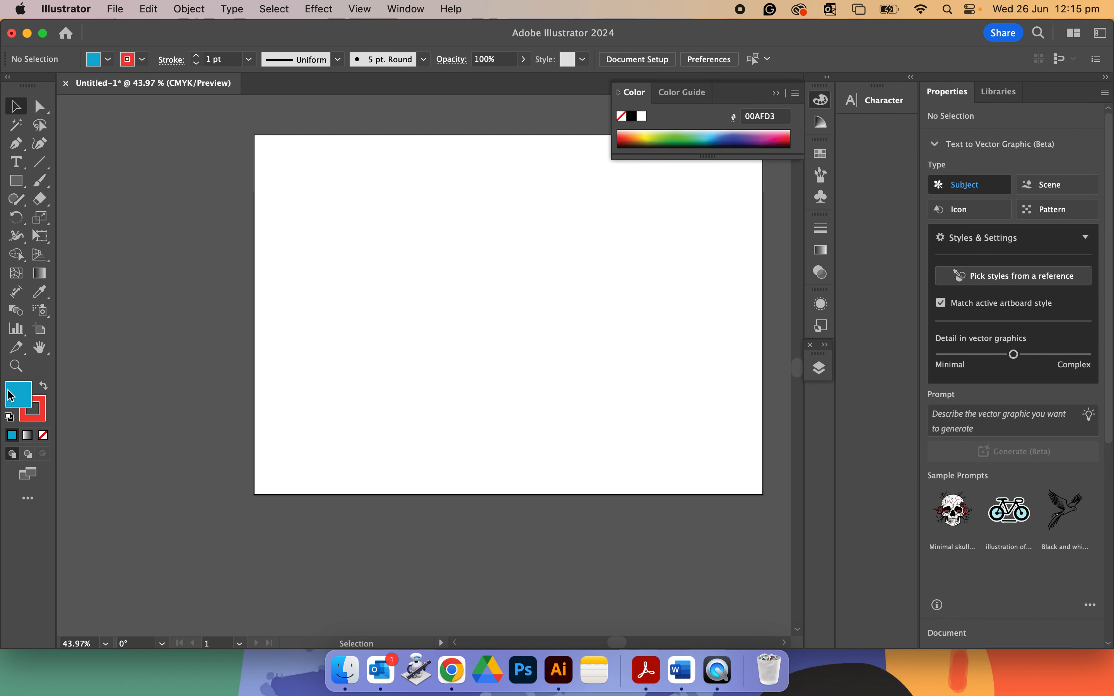
{"action": "left_click", "coordinate": [44, 436]}
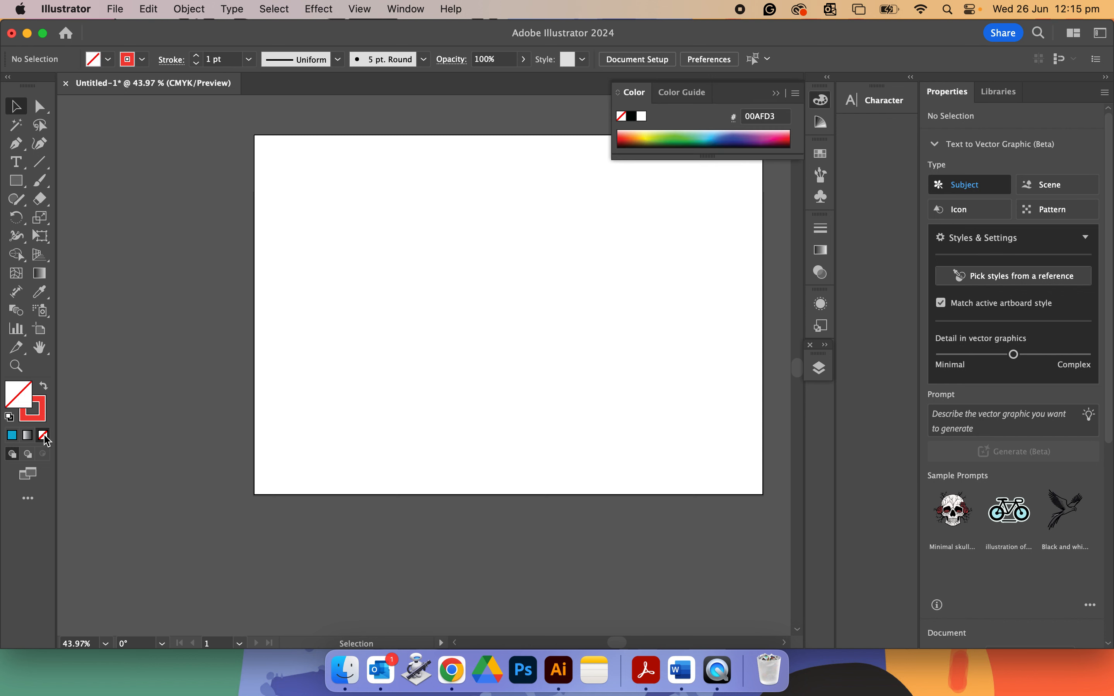
{"action": "left_click", "coordinate": [41, 418]}
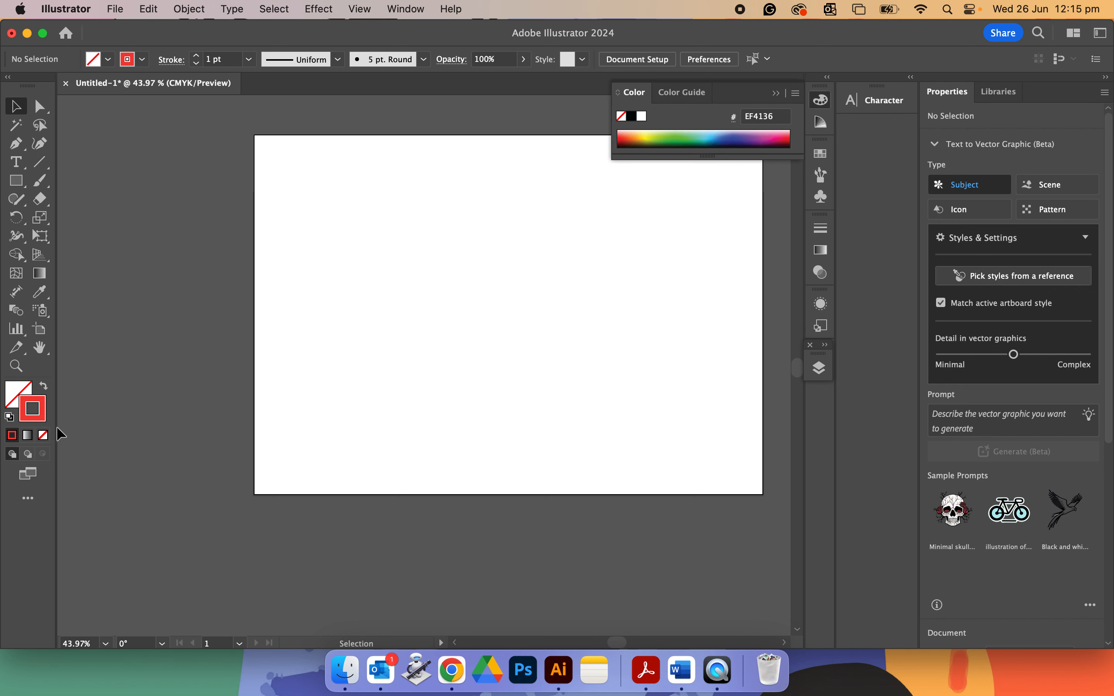
{"action": "left_click", "coordinate": [44, 436]}
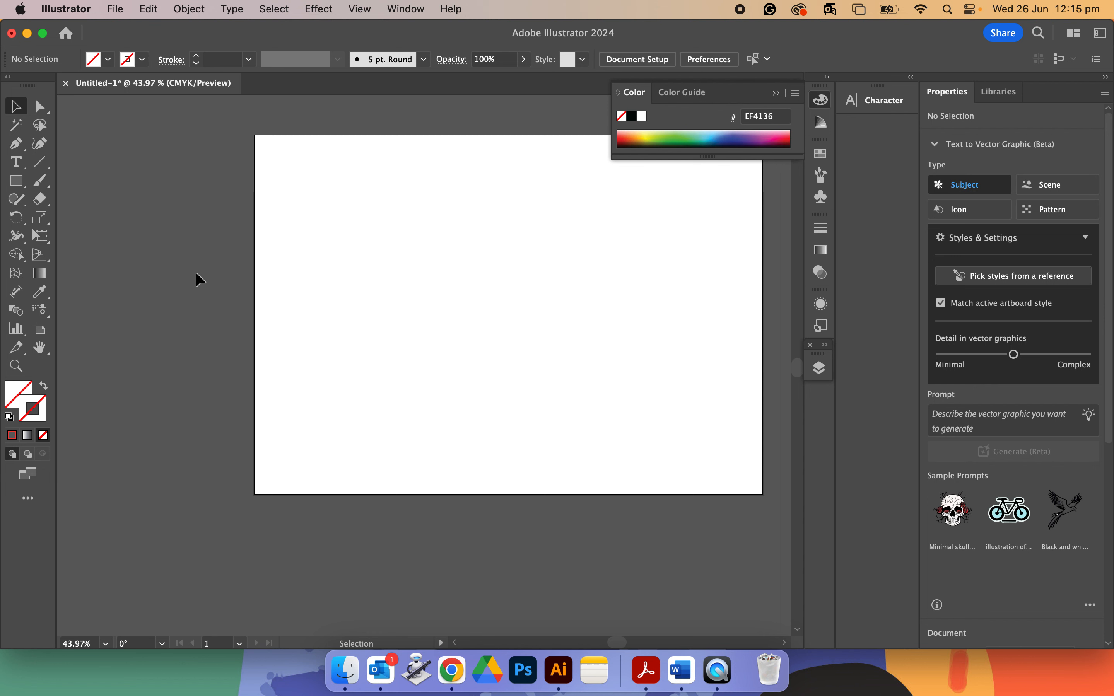
Draw a rectangle about 104 × 89 mm with the Rectangle Tool.
{"action": "left_click", "coordinate": [17, 181]}
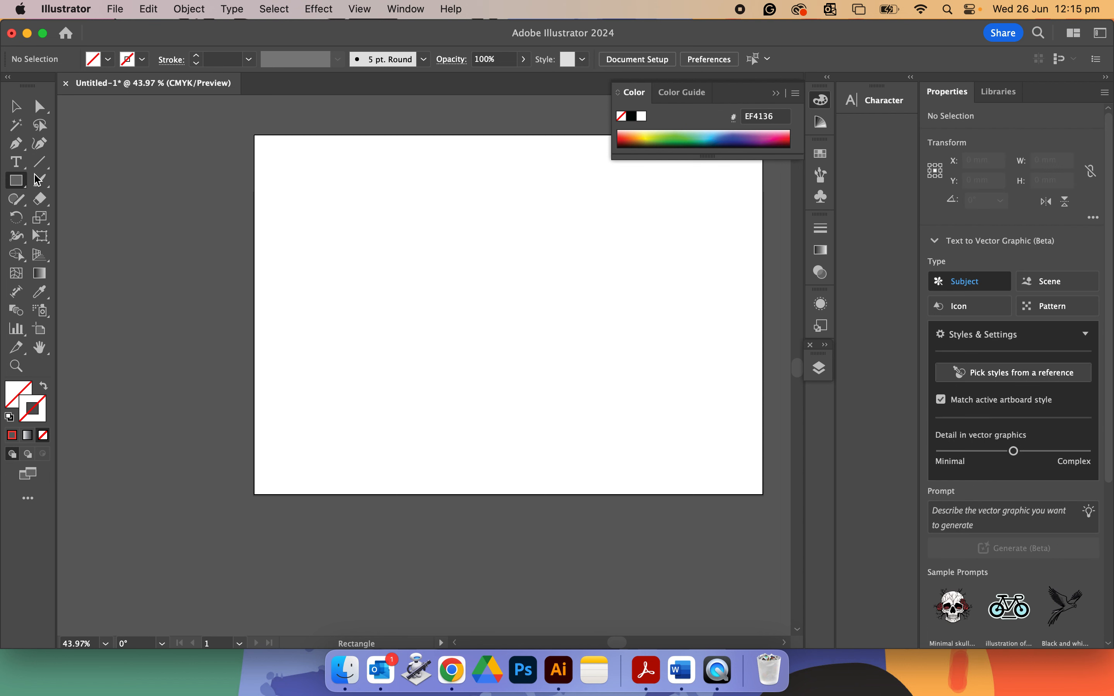
{"action": "left_click_drag", "start_coordinate": [326, 191], "coordinate": [504, 344]}
Give the rectangle a CMYK Cyan stroke from the swatches.
{"action": "left_click", "coordinate": [143, 60]}
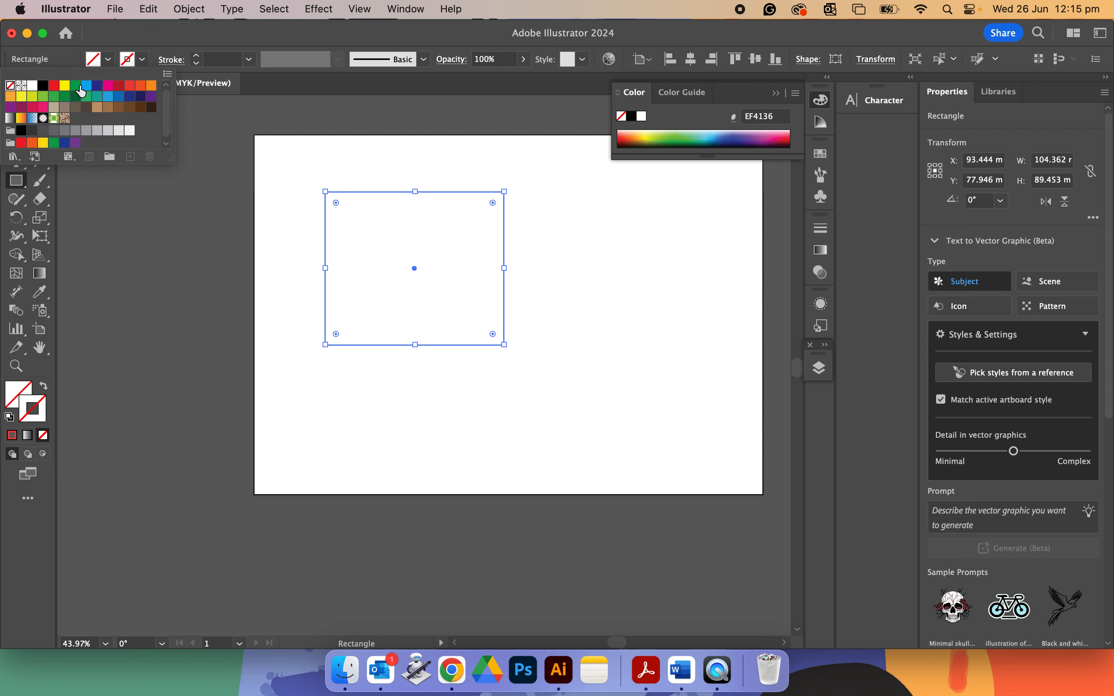
{"action": "left_click", "coordinate": [87, 85]}
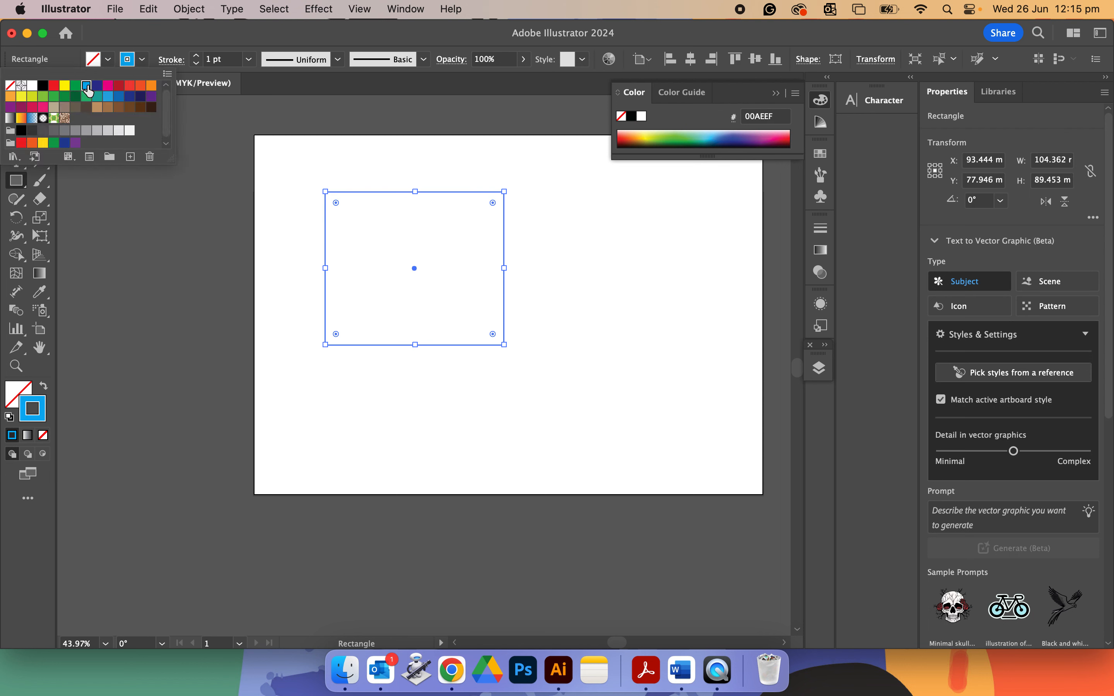
{"action": "left_click", "coordinate": [226, 281]}
{"action": "left_click", "coordinate": [342, 257]}
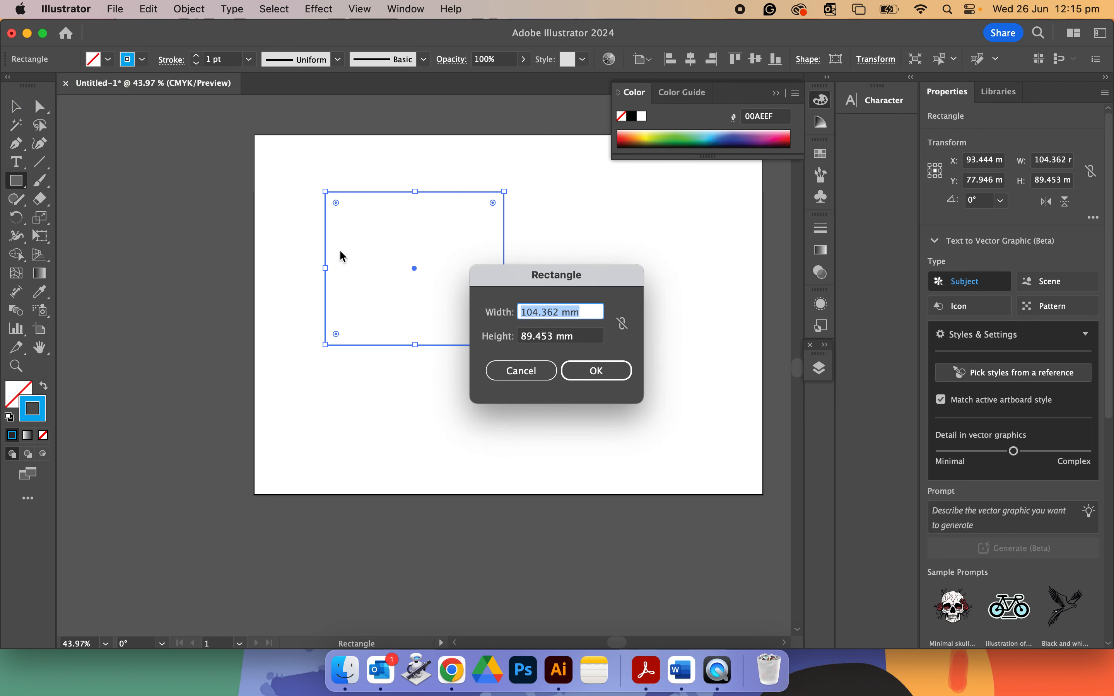
{"action": "left_click", "coordinate": [530, 372]}
{"action": "left_click", "coordinate": [12, 98]}
{"action": "left_click", "coordinate": [183, 222]}
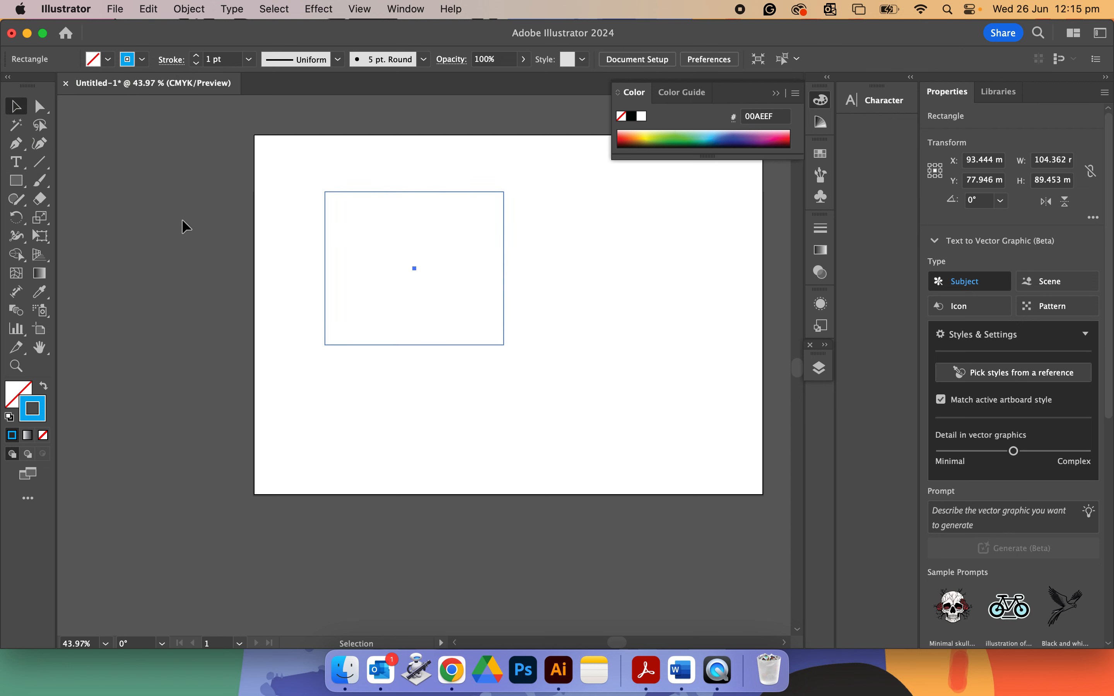
{"action": "left_click", "coordinate": [445, 343]}
Draw a second rectangle about 77 × 72 mm to the right of the first.
{"action": "left_click", "coordinate": [15, 389]}
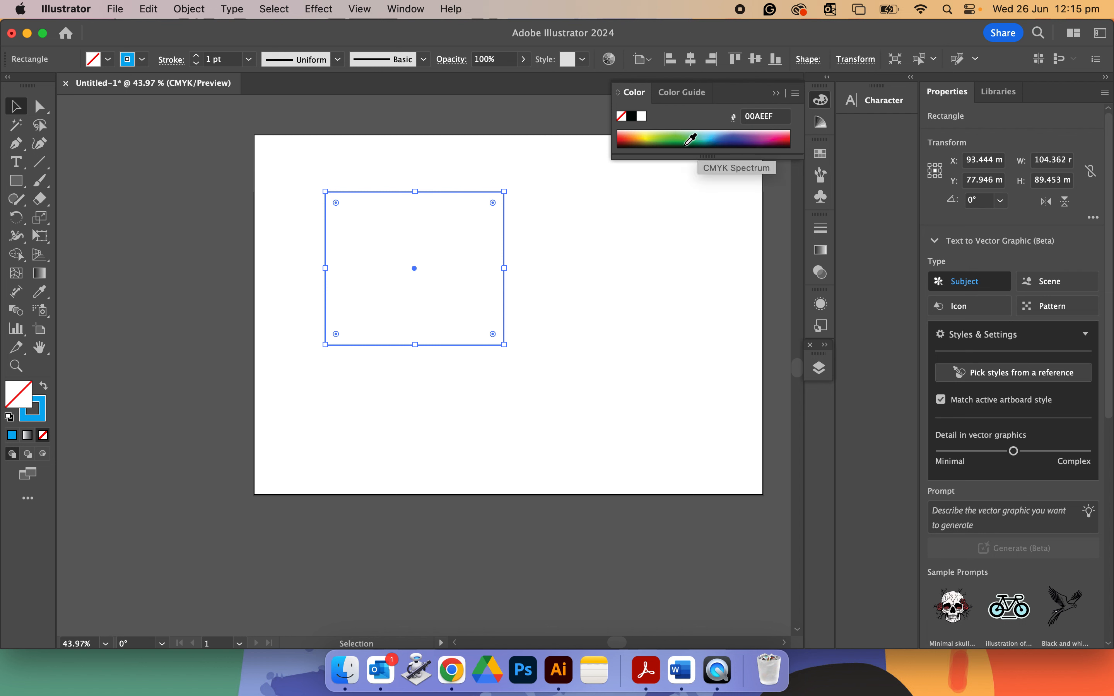
{"action": "left_click", "coordinate": [16, 181]}
{"action": "left_click_drag", "start_coordinate": [583, 254], "coordinate": [717, 377]}
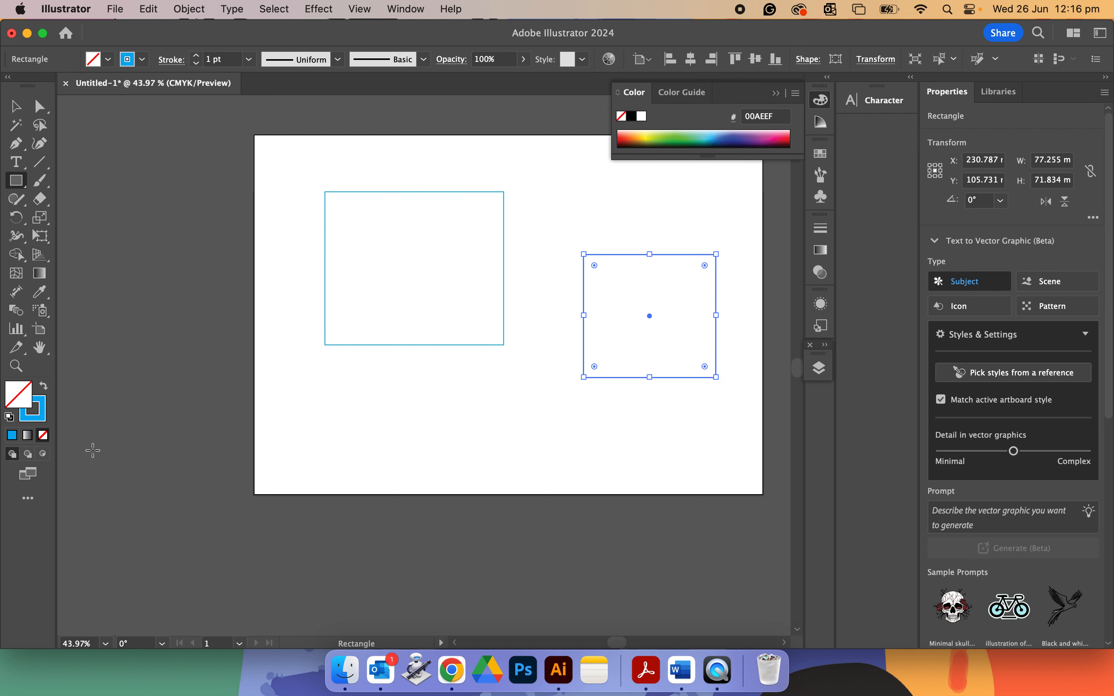
Fill the first rectangle with green 70C282 from the Color panel spectrum.
{"action": "left_click", "coordinate": [19, 108]}
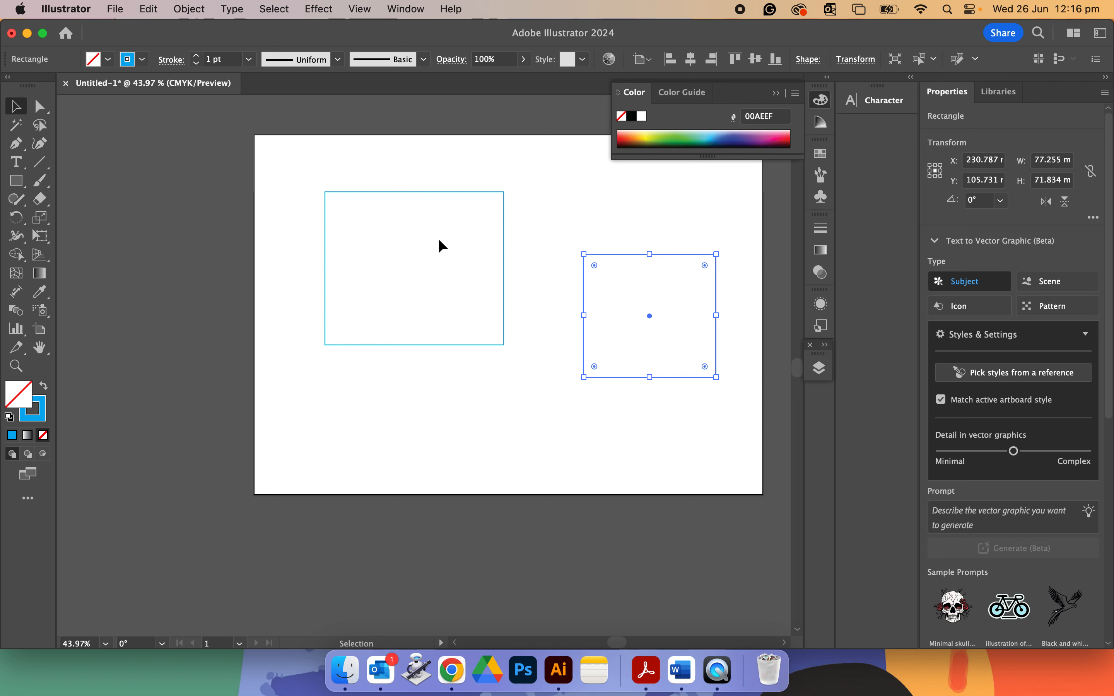
{"action": "left_click", "coordinate": [414, 228]}
{"action": "left_click", "coordinate": [387, 192]}
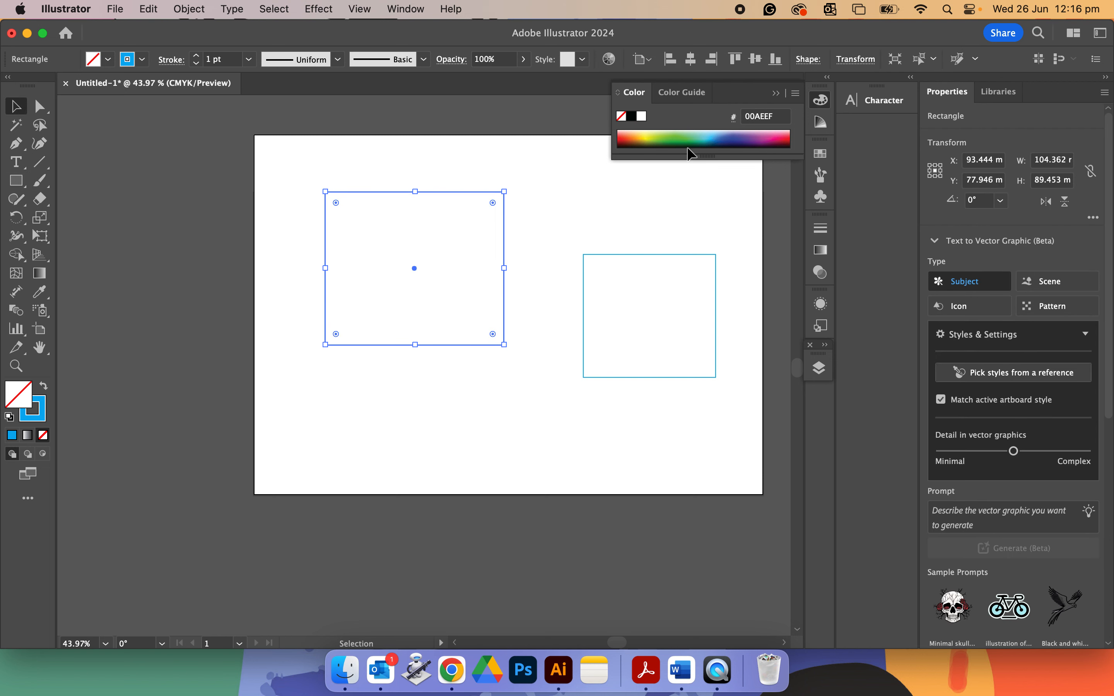
{"action": "left_click", "coordinate": [727, 133]}
{"action": "left_click_drag", "start_coordinate": [729, 129], "coordinate": [689, 129]}
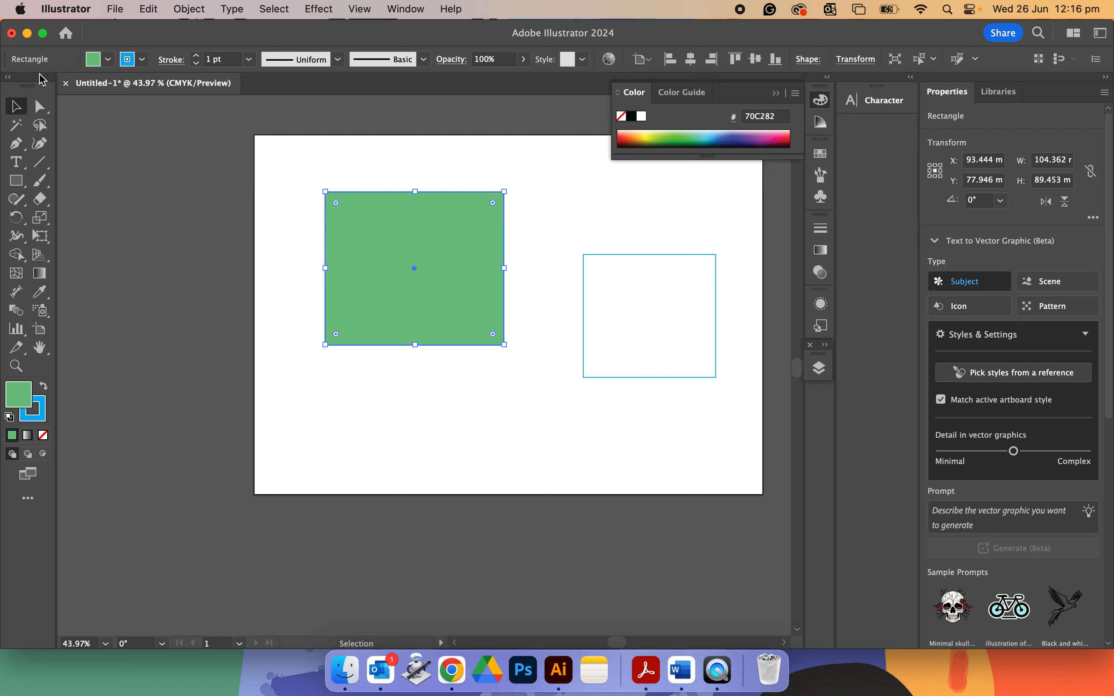
Copy the green fill onto the second rectangle with the Eyedropper Tool and collapse the Color panel.
{"action": "left_click", "coordinate": [657, 254]}
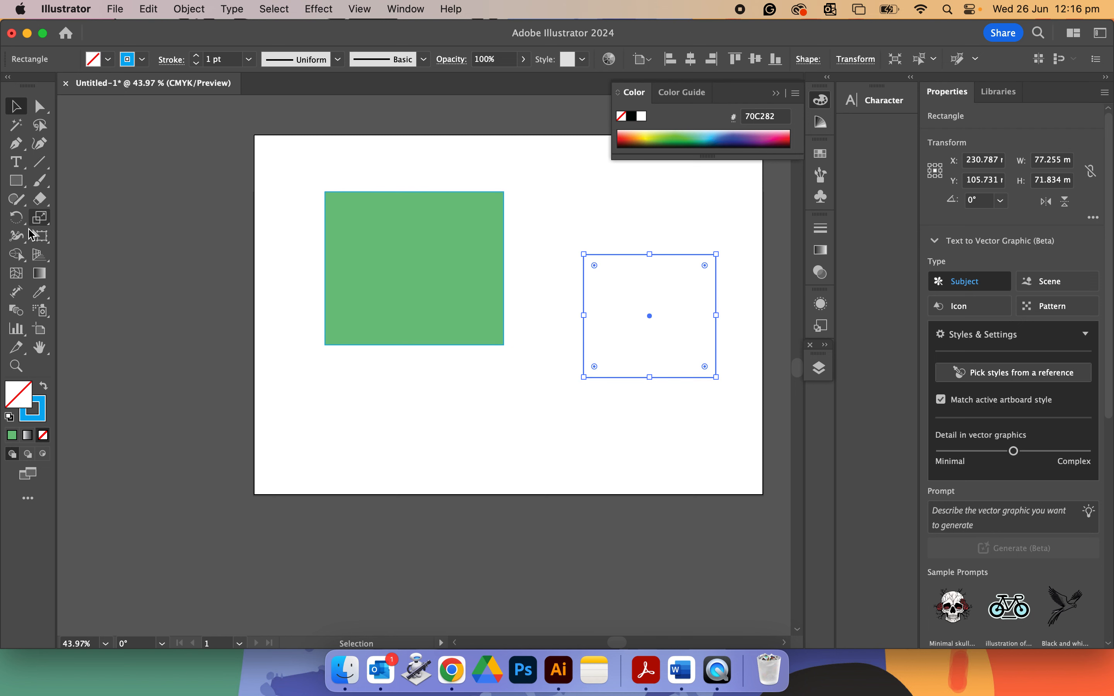
{"action": "left_click", "coordinate": [41, 292]}
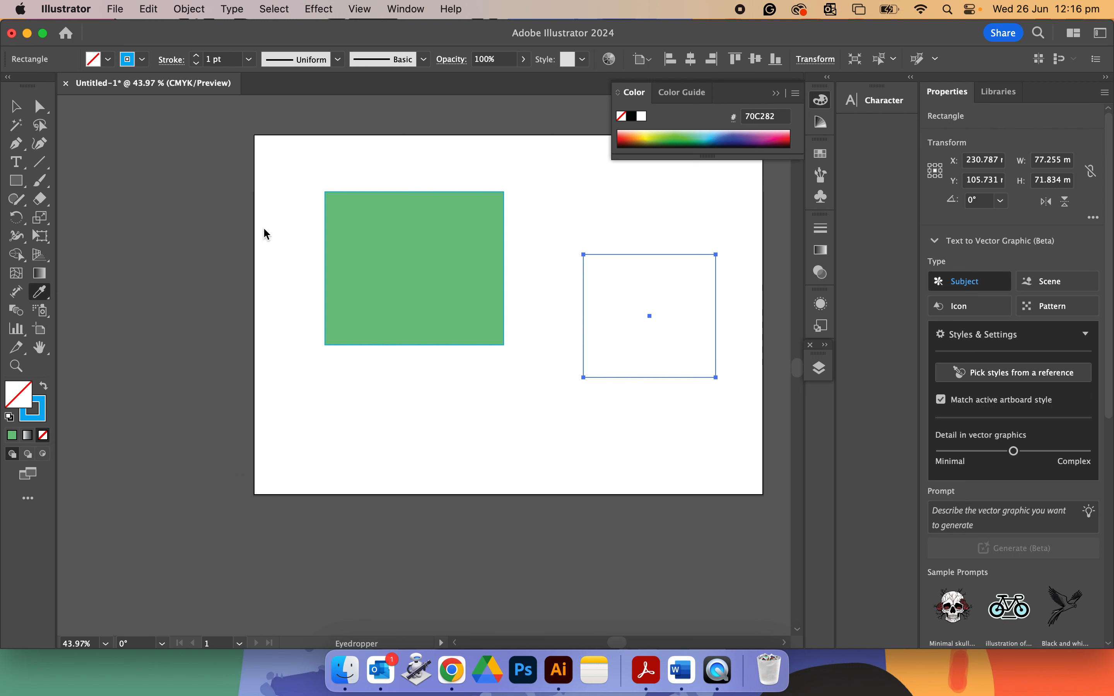
{"action": "left_click", "coordinate": [484, 239]}
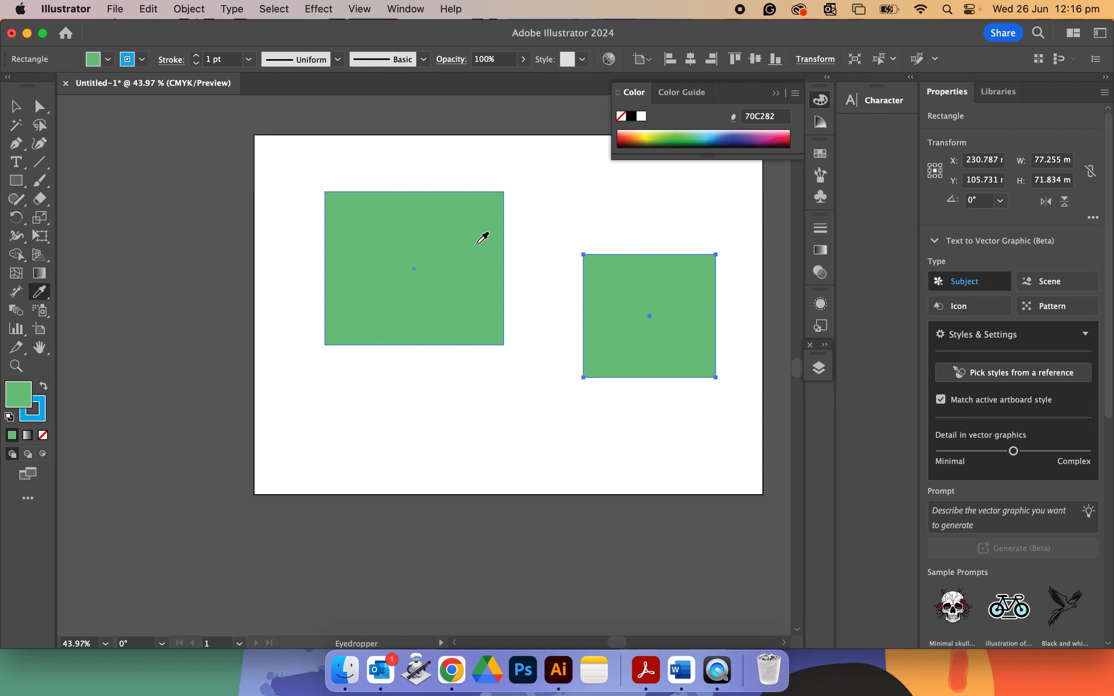
{"action": "left_click", "coordinate": [777, 96]}
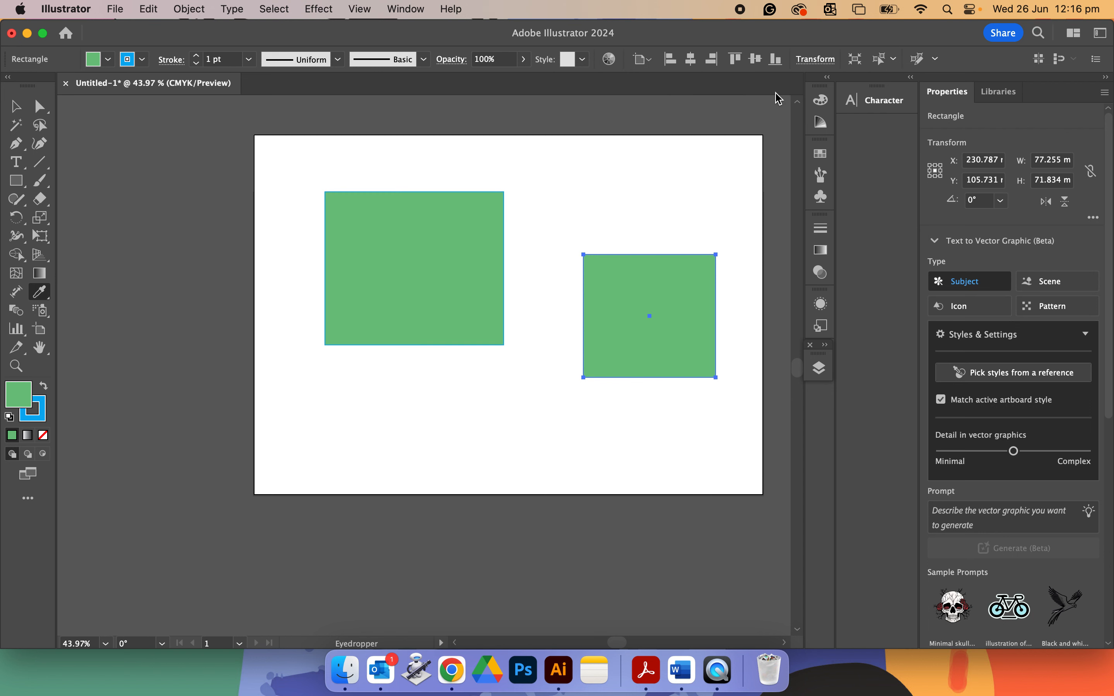